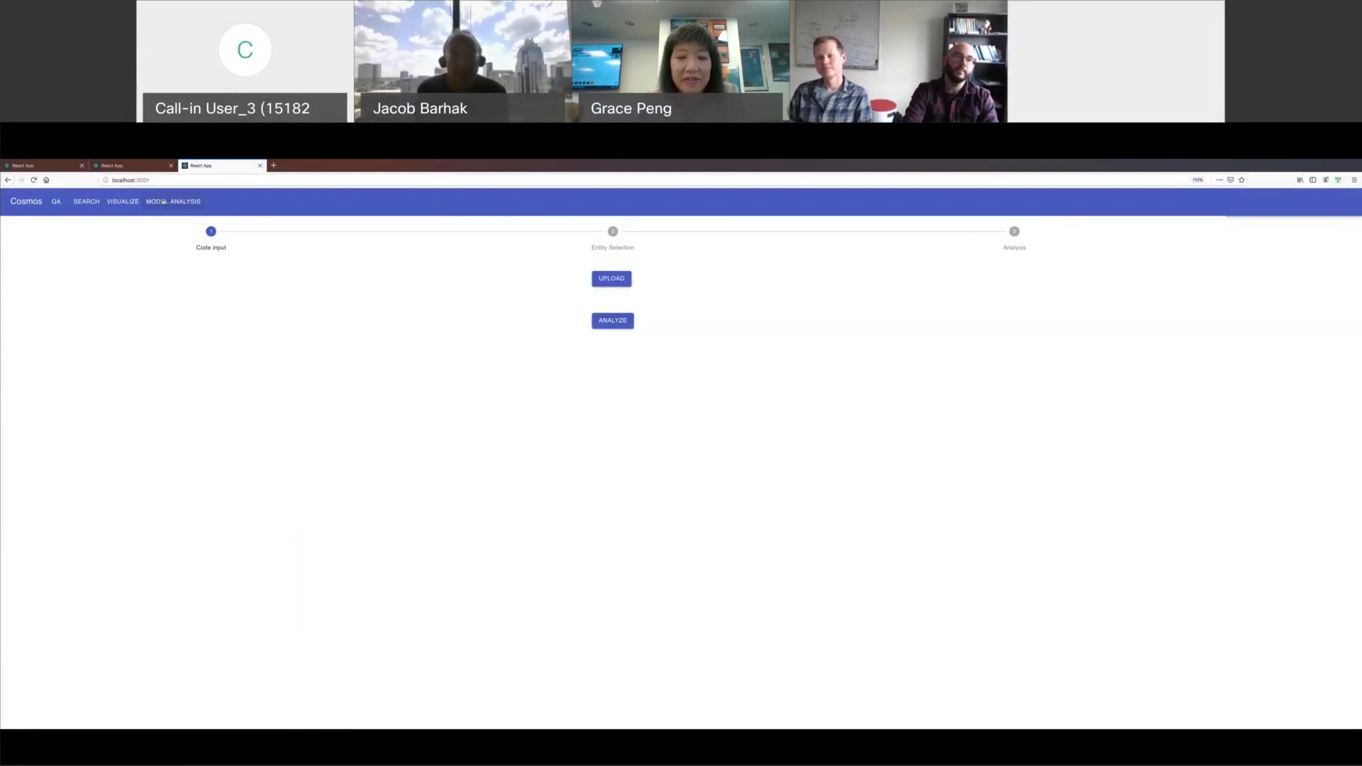
Look over Cosmos's Model Analysis page at its empty Code input step.
mouse_move(211, 162)
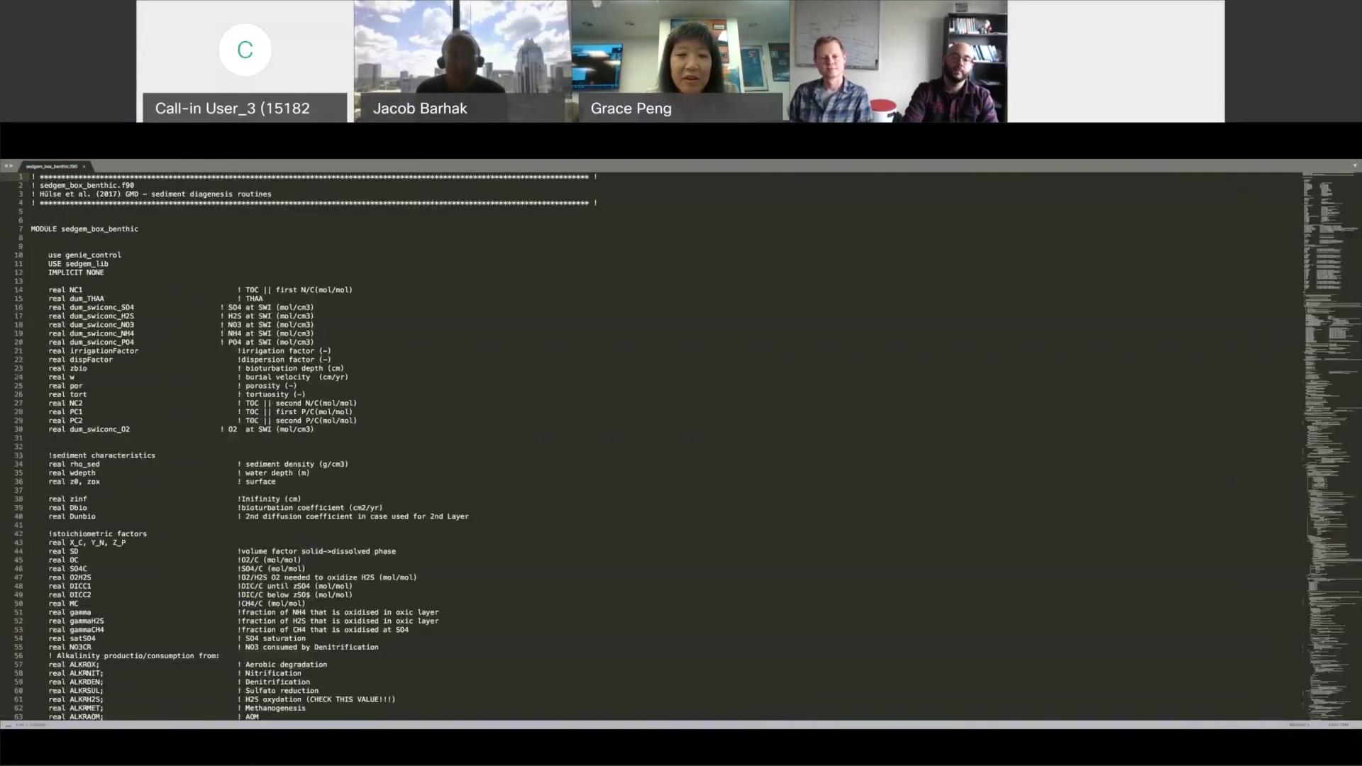
mouse_move(771, 718)
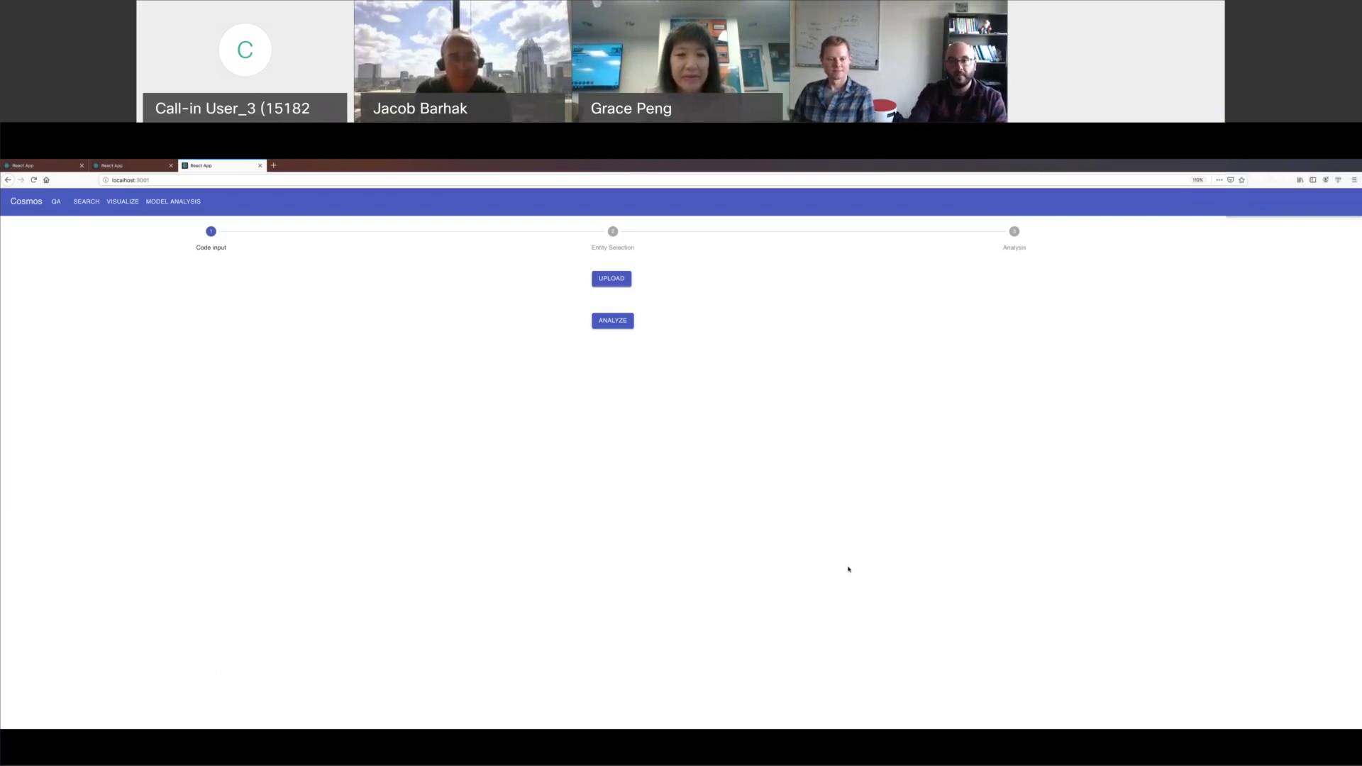
Inspect the TOC, THAA and NH4 declarations on lines 14–19 of sedgem_box_benthic.f90 in Sublime Text.
key("super+Tab")
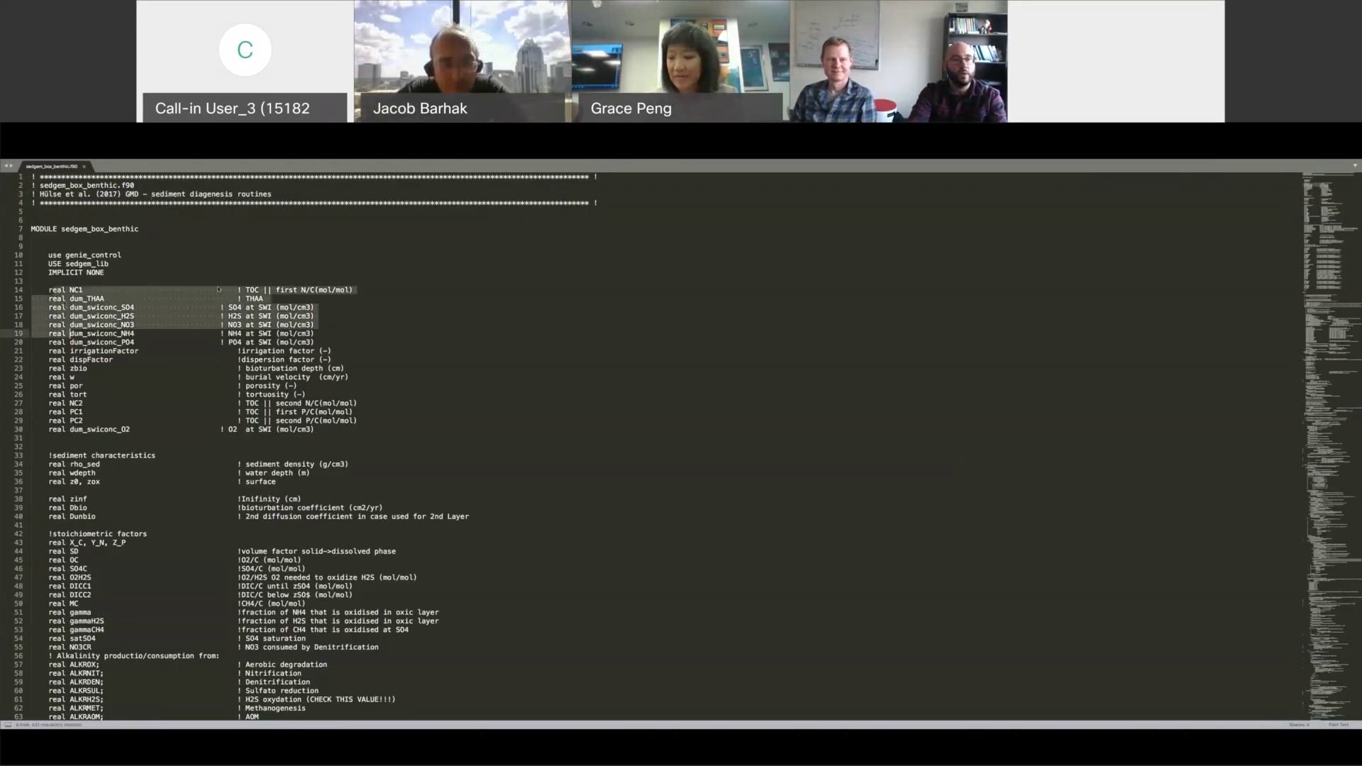
key("Left")
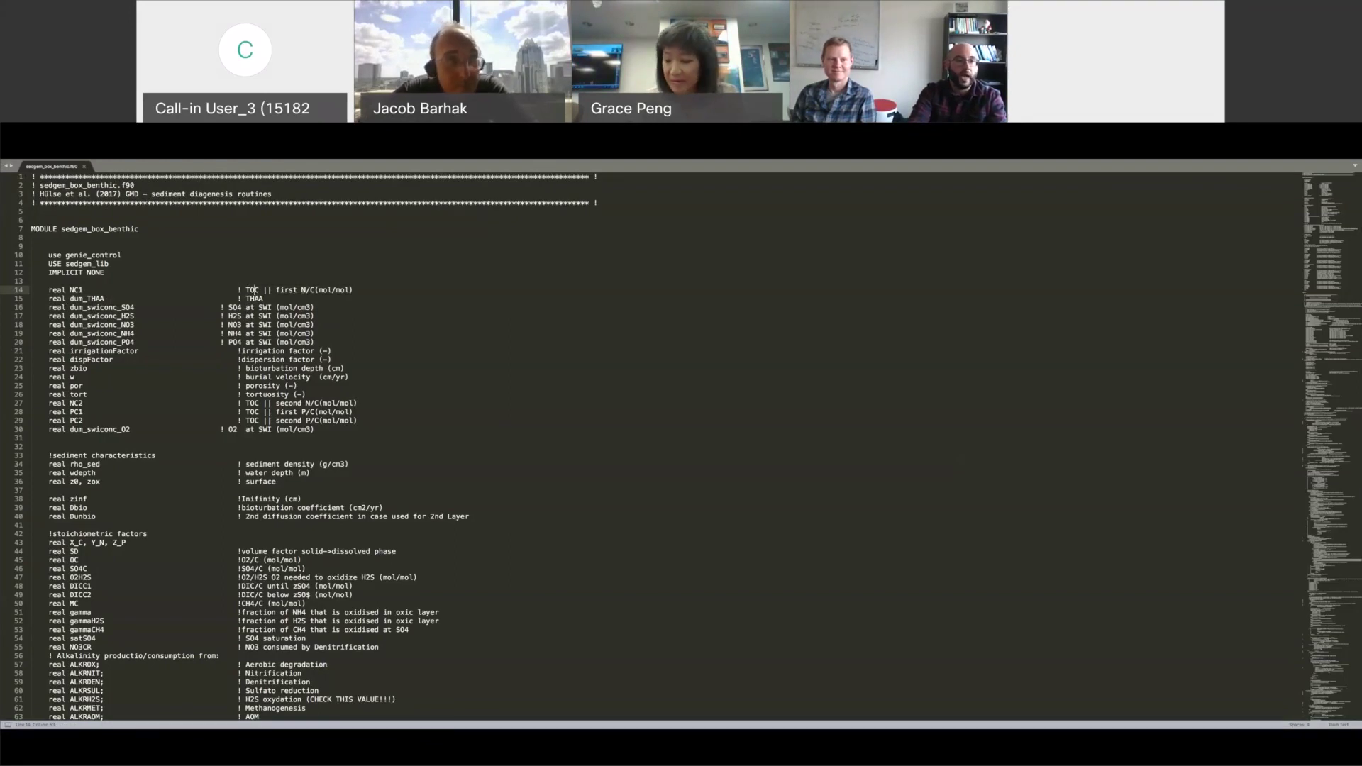
key("shift+End")
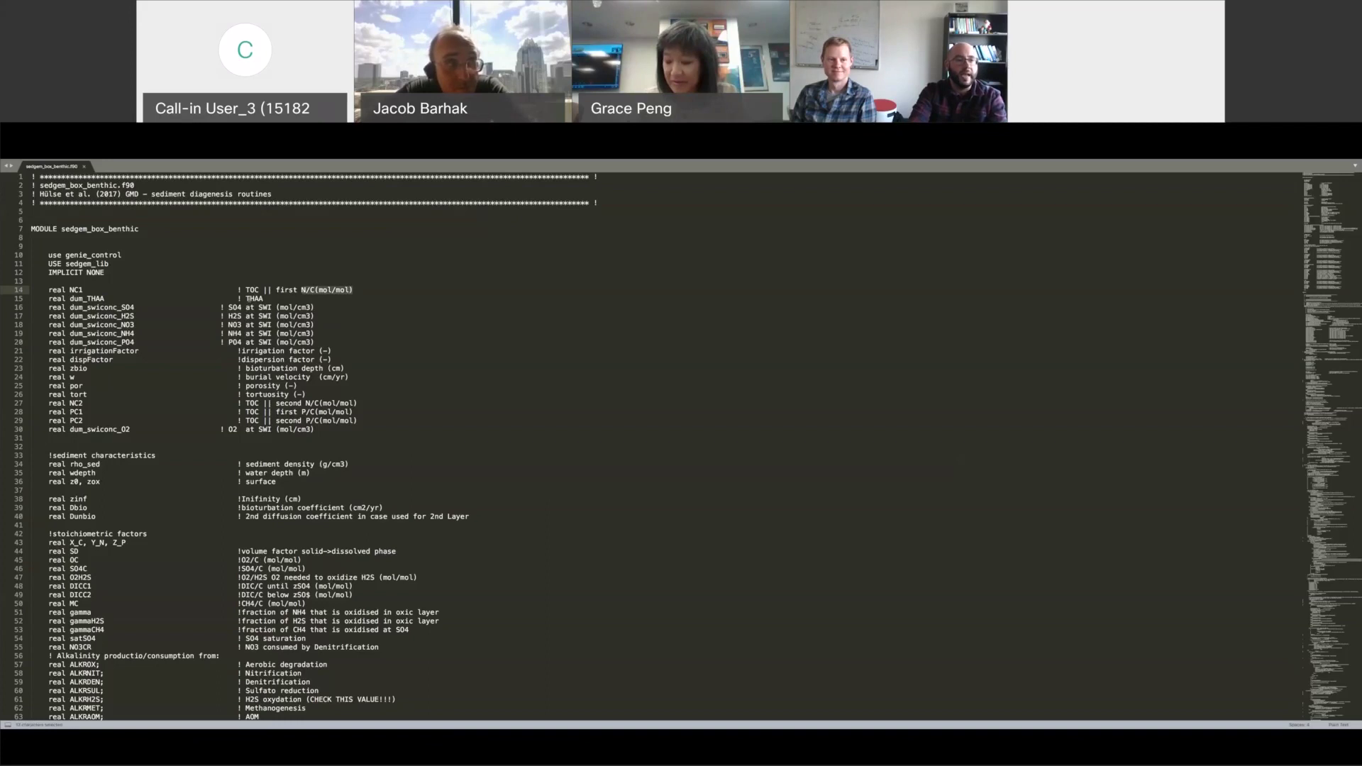
left_click(263, 298)
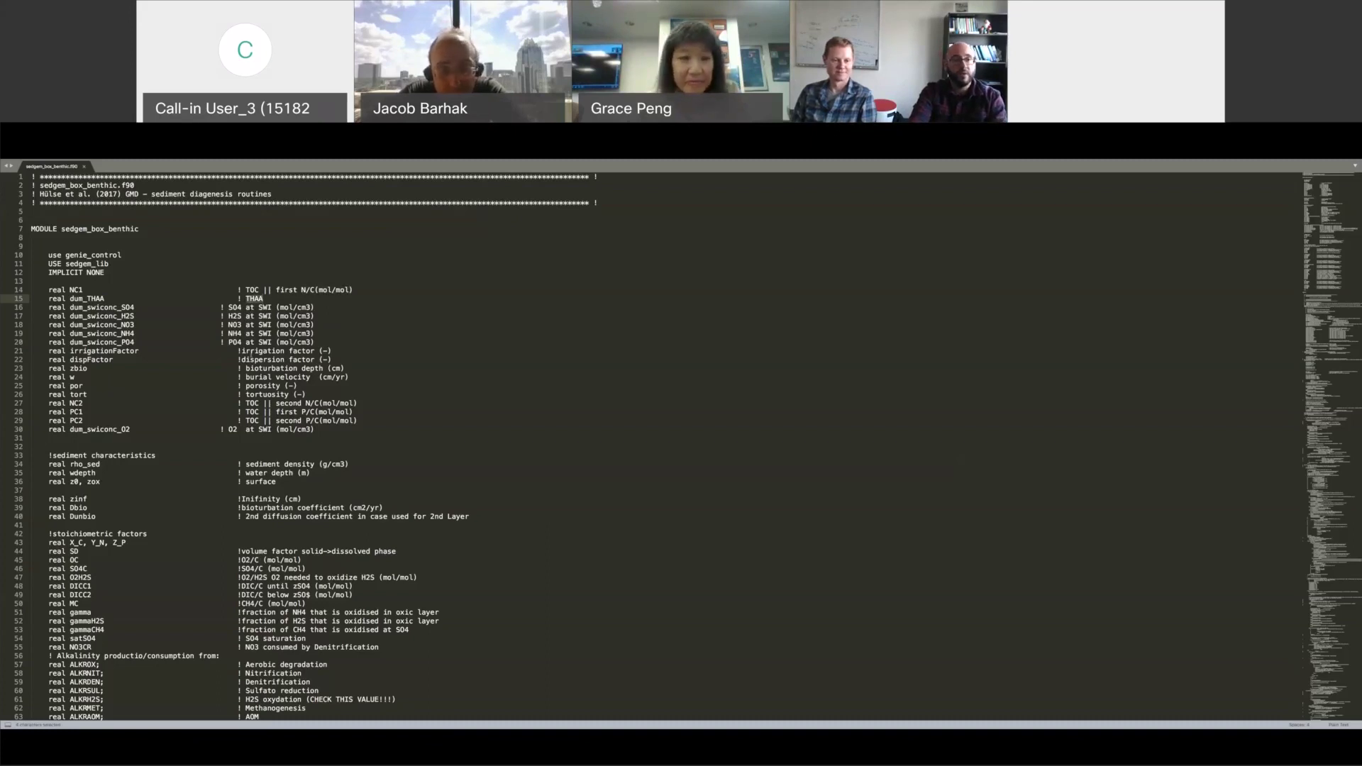
left_click(253, 290)
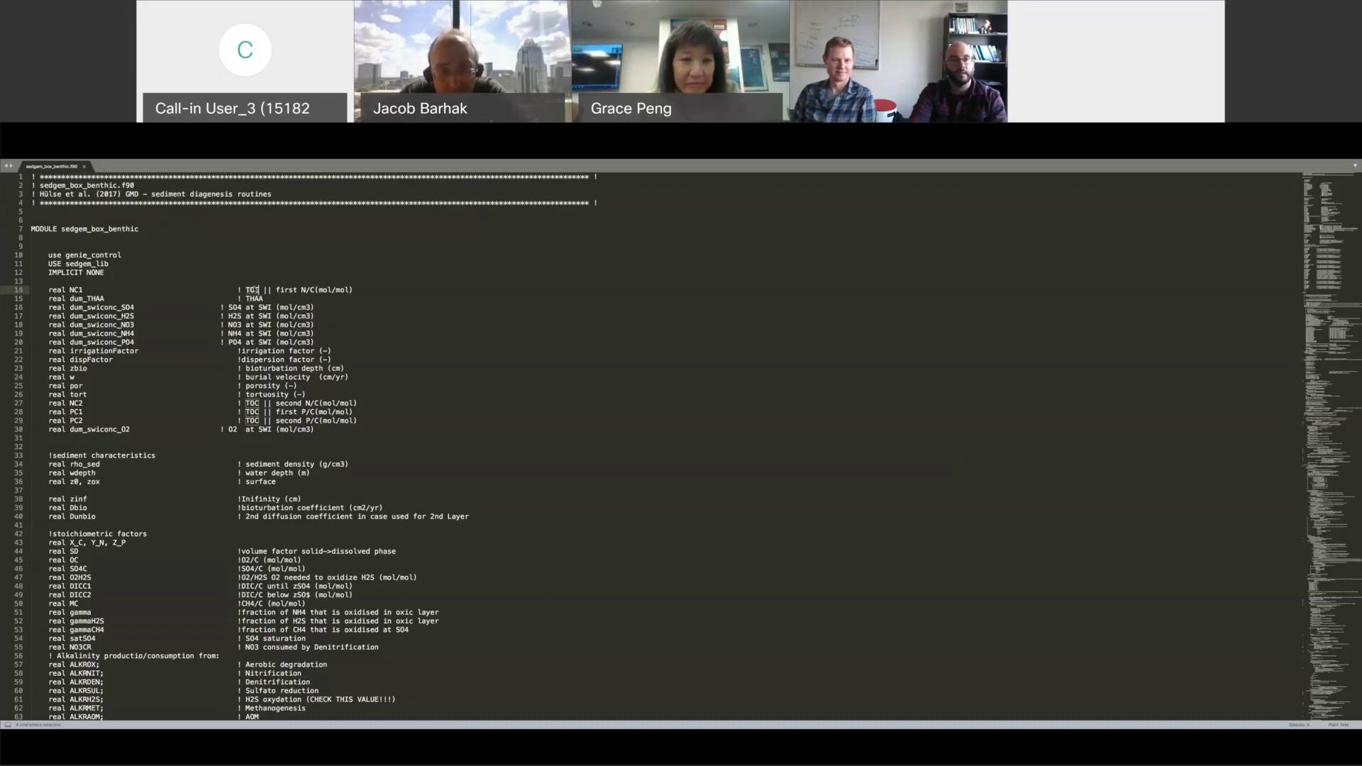
left_click(246, 333)
Upload sedgem_box_benthic.f90 as the code file and run ANALYZE on it.
key("ctrl+Right")
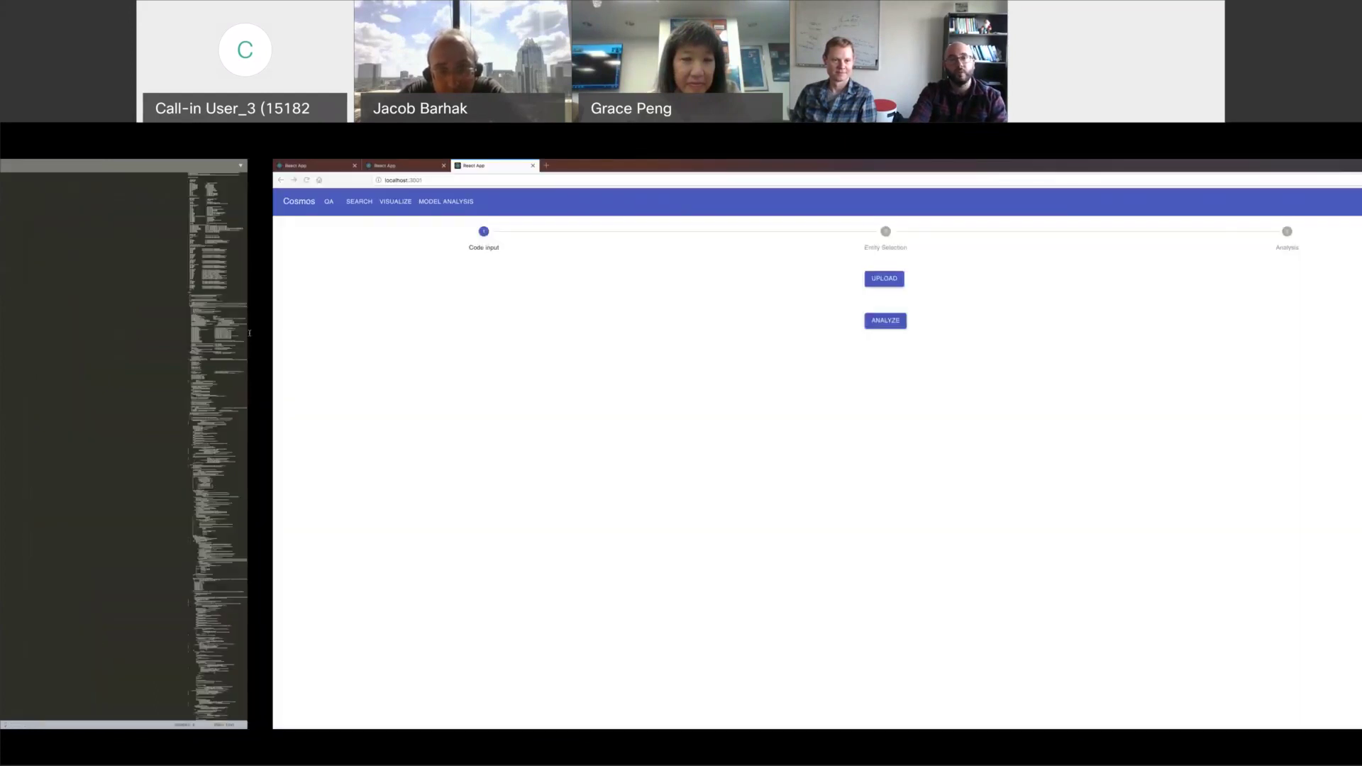
left_click(607, 280)
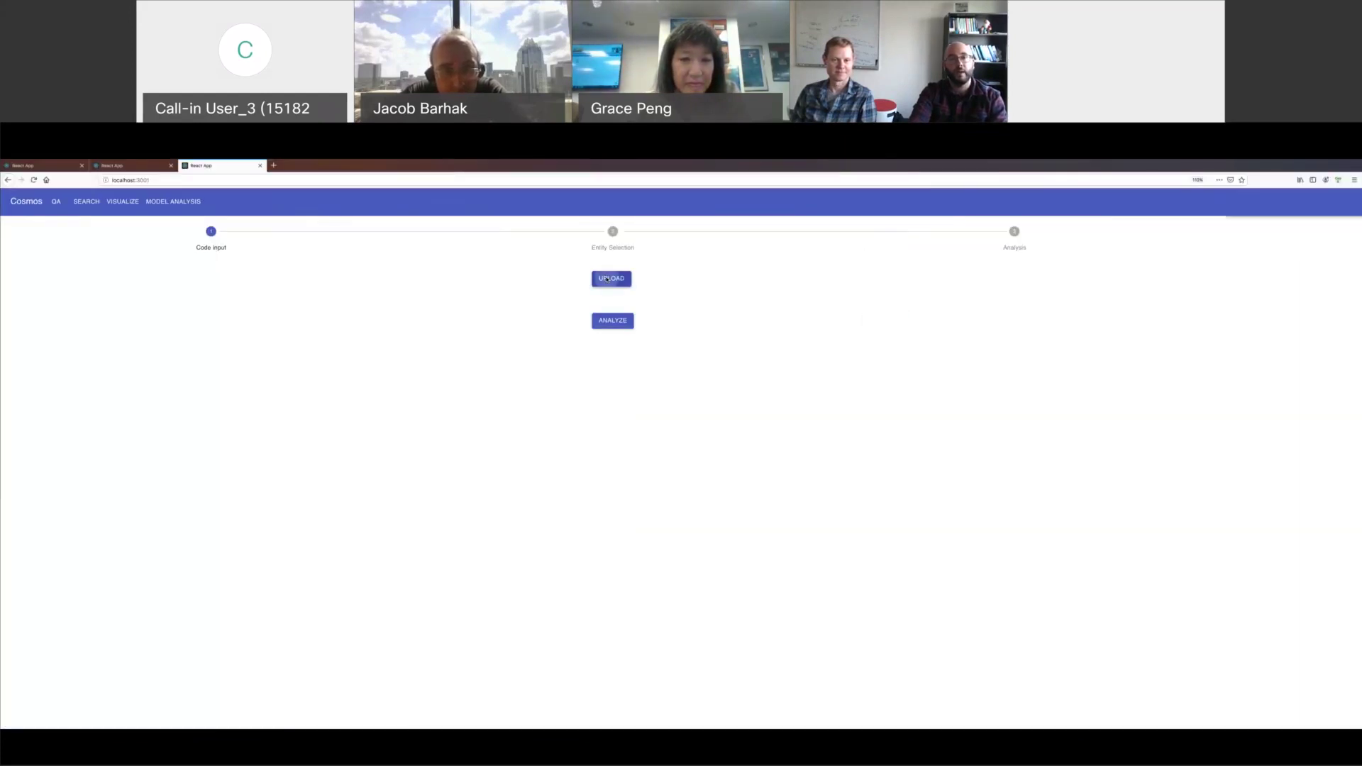
left_click(636, 279)
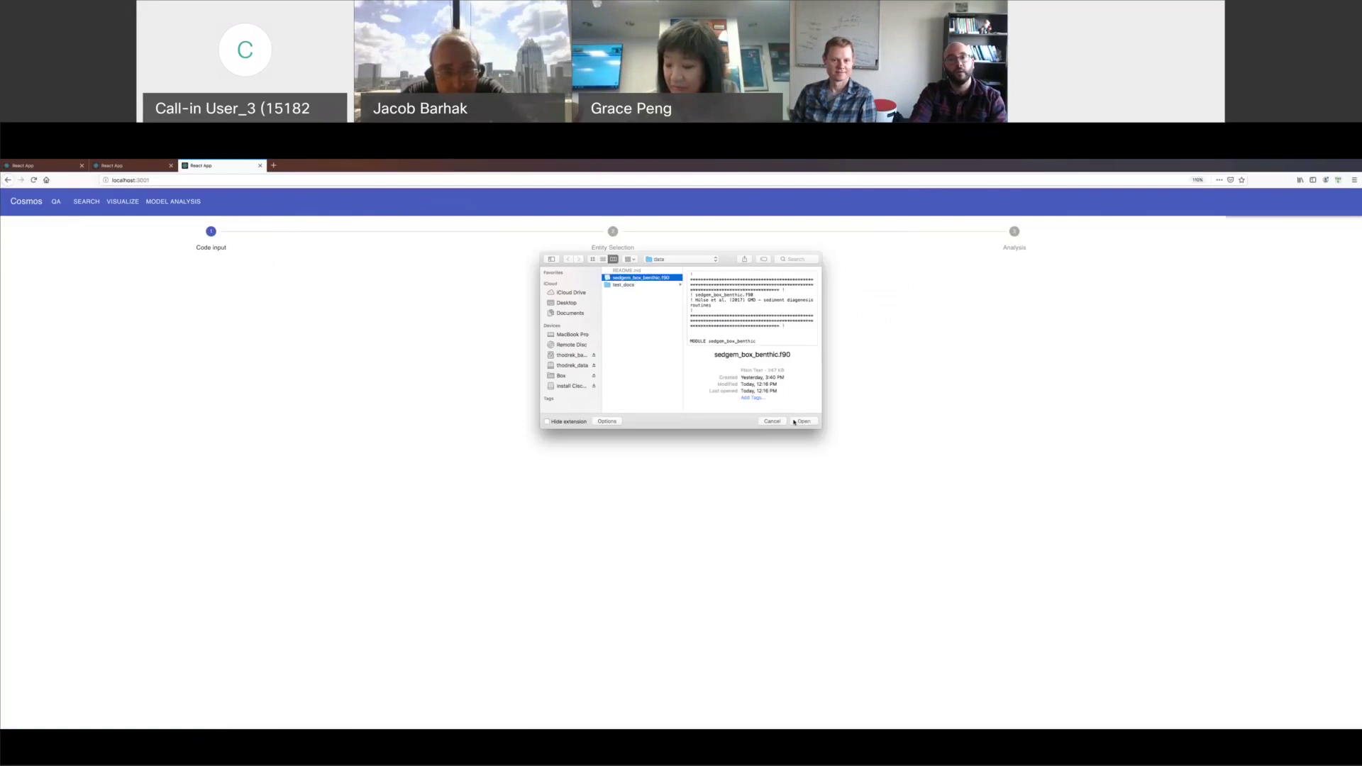
left_click(804, 422)
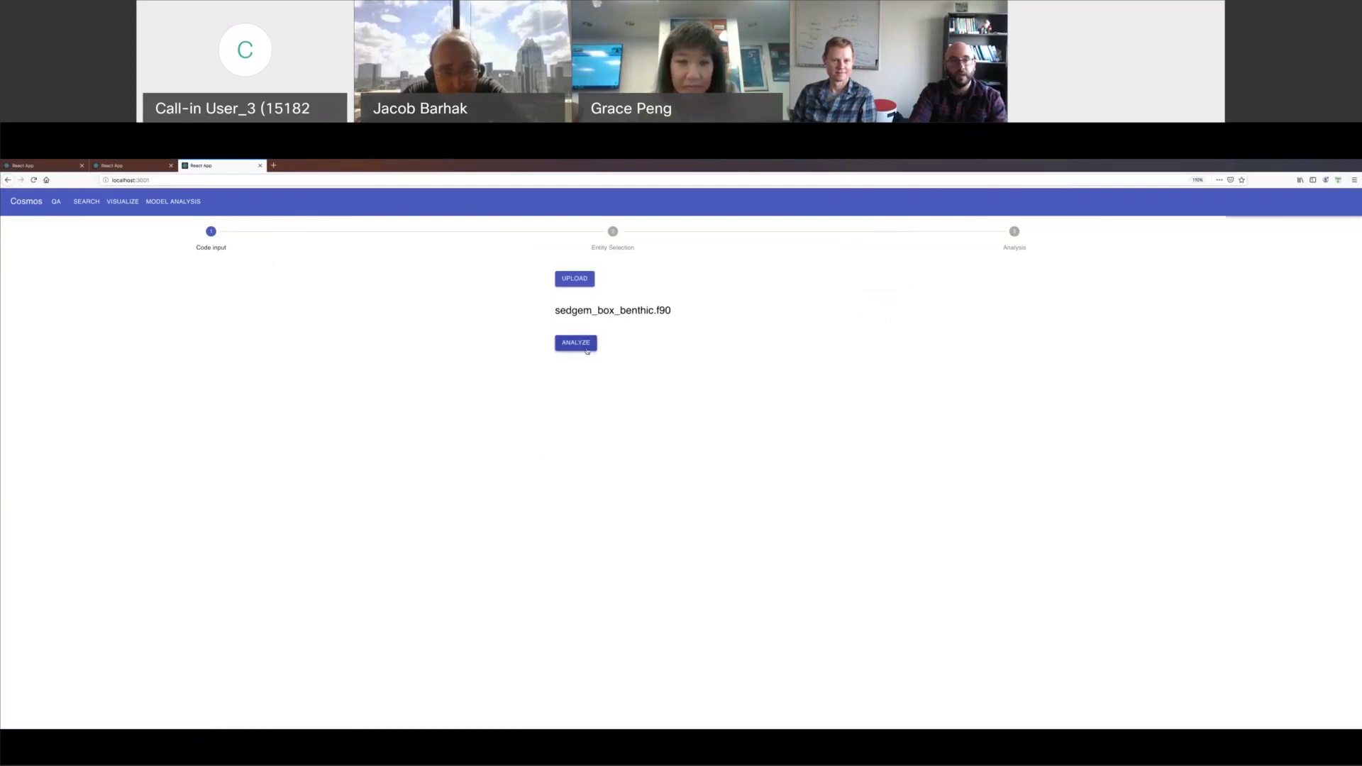
left_click(583, 345)
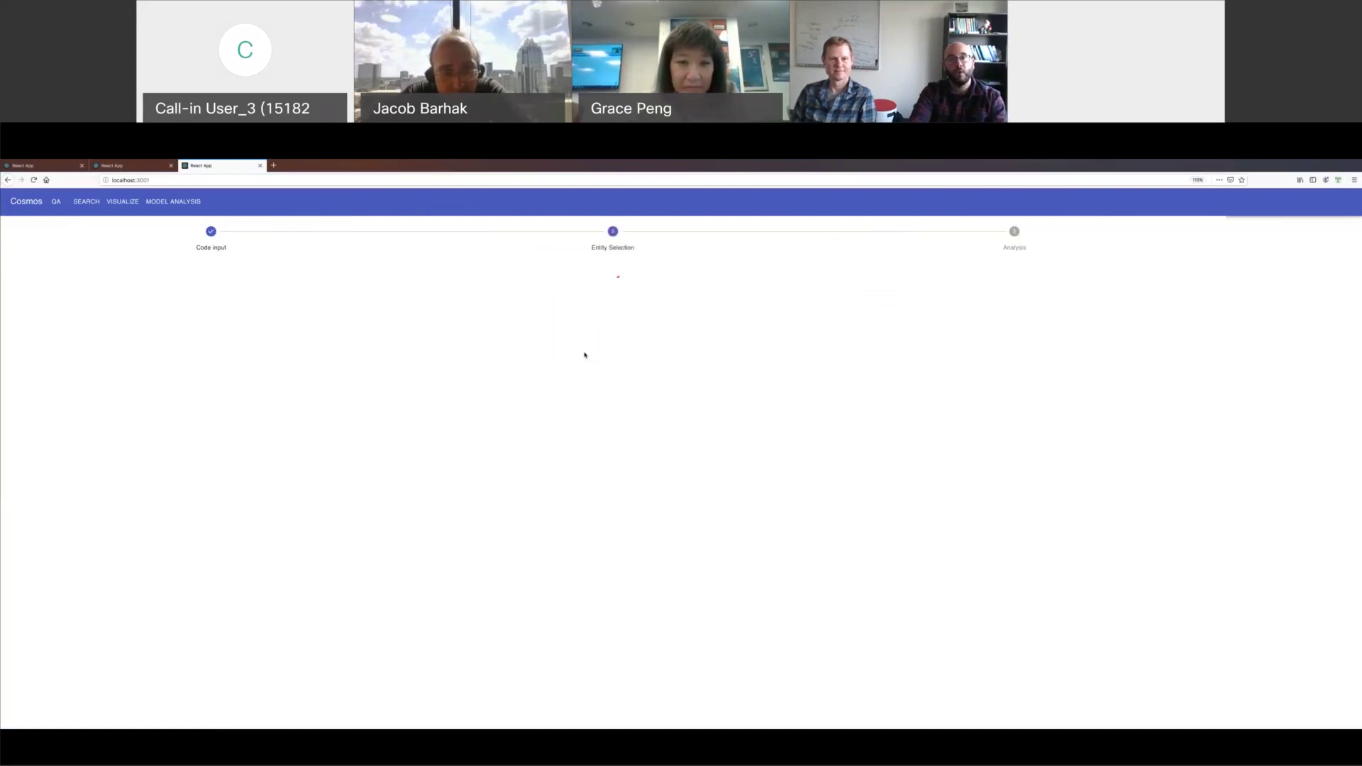
Review the detected TOC and THAA entities, then open the TOC entity's analysis.
left_click(132, 167)
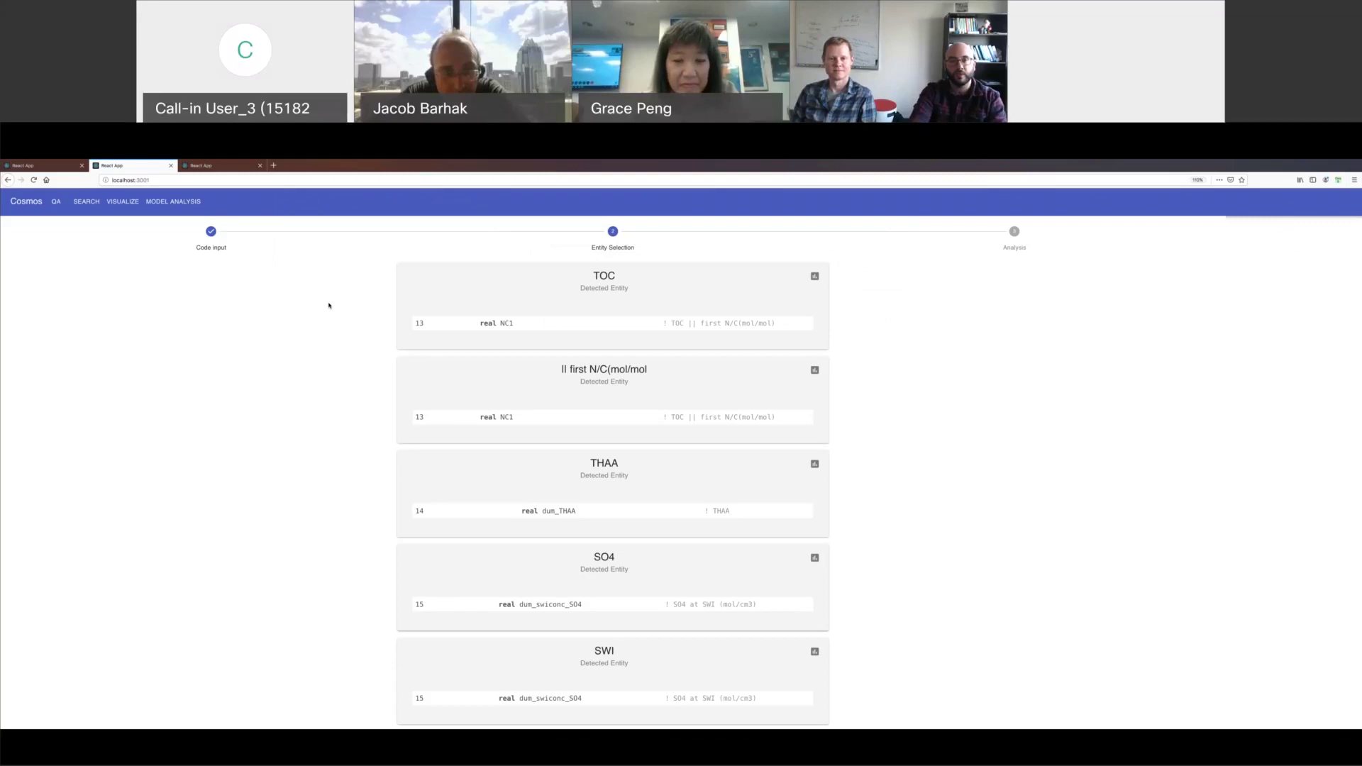
scroll(593, 350, "down", 1)
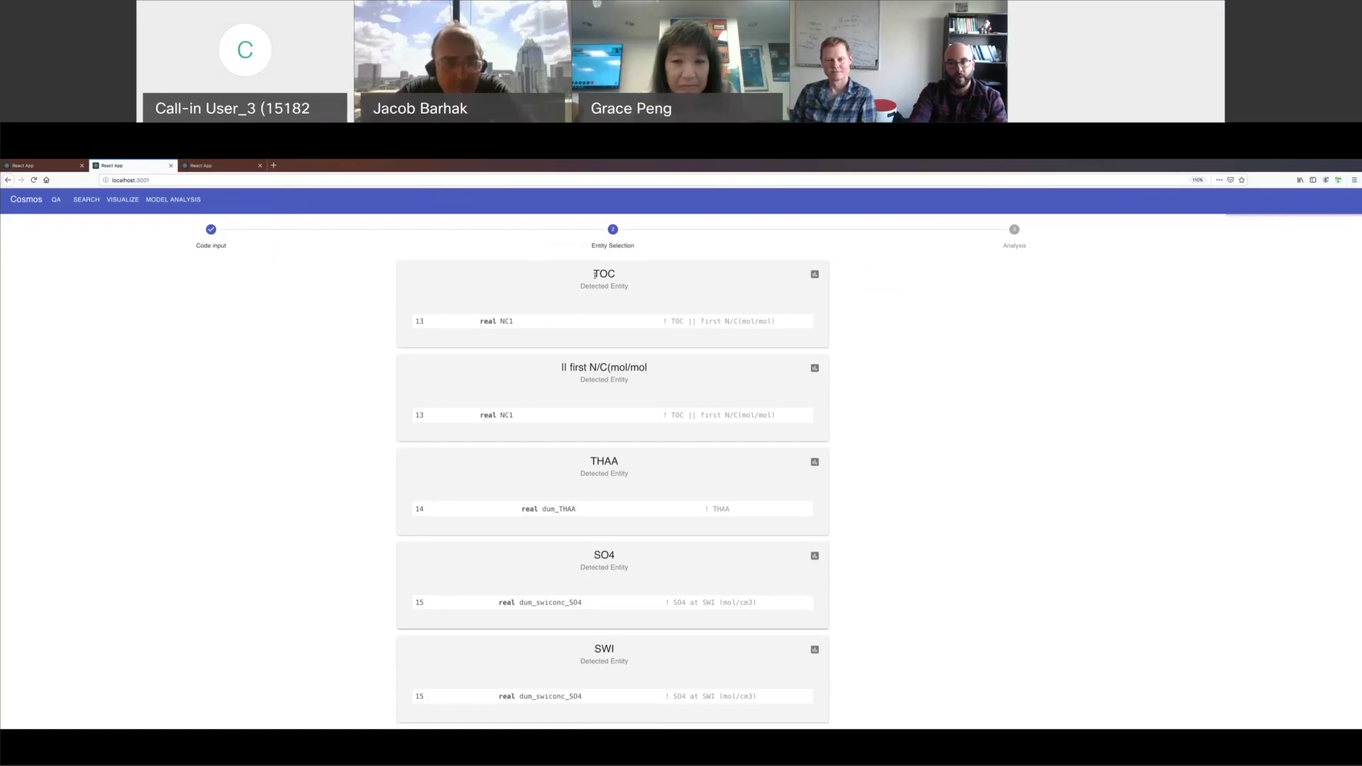
double_click(596, 274)
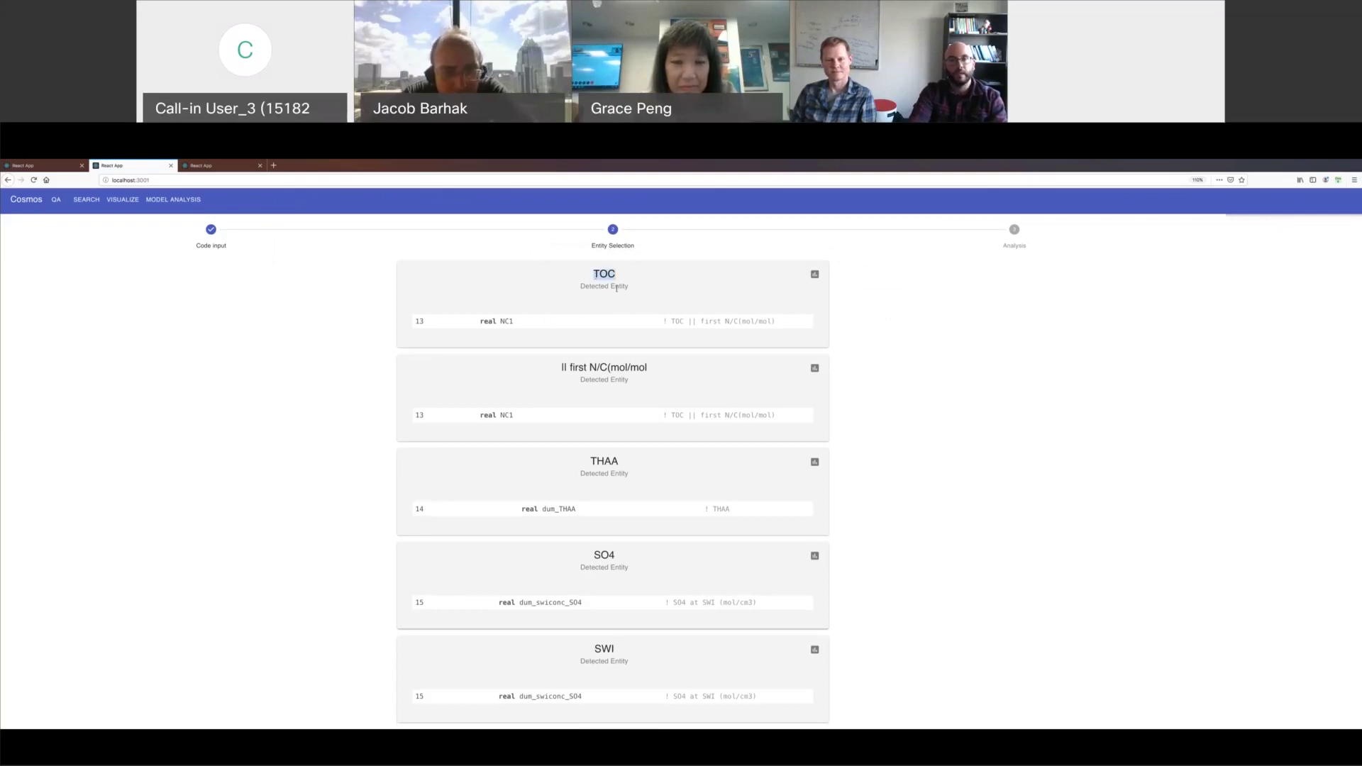
scroll(596, 355, "down", 2)
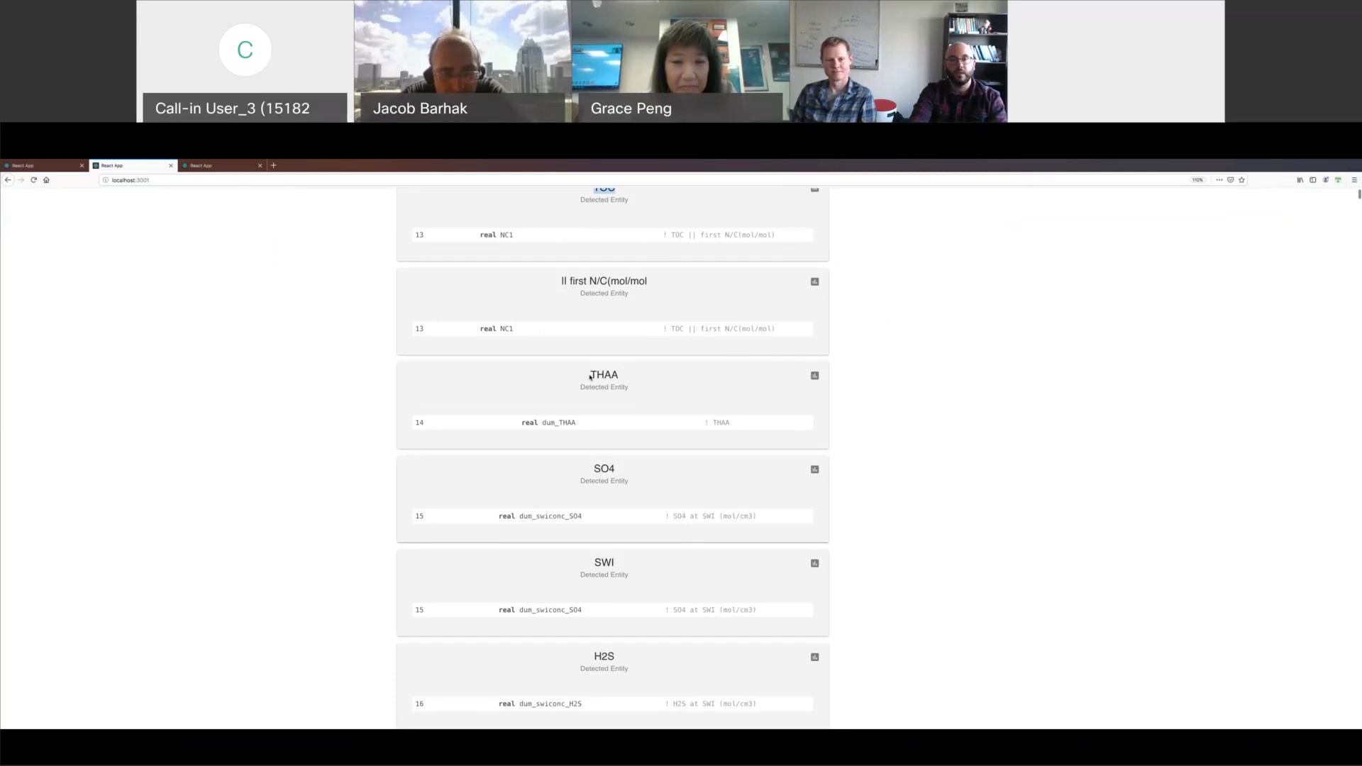
left_click_drag(591, 377, 623, 377)
scroll(621, 384, "up", 2)
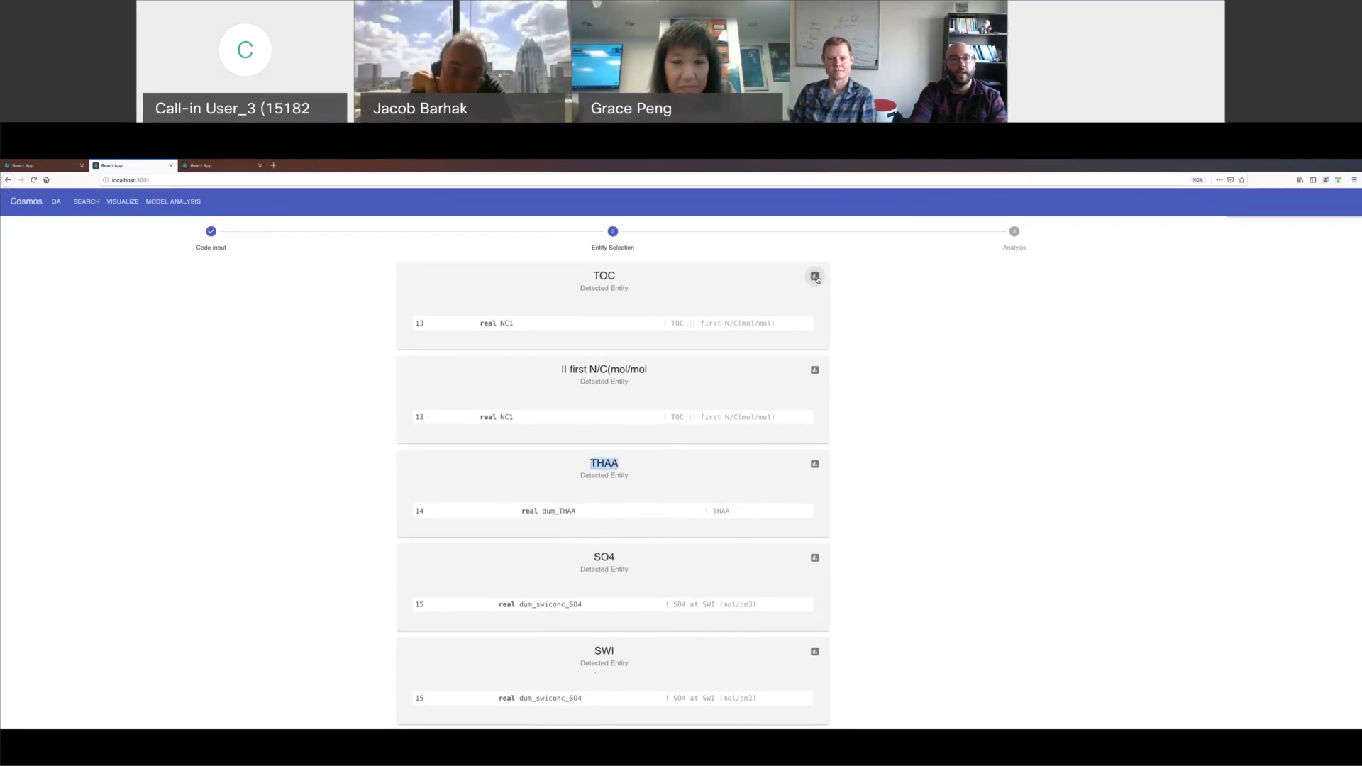
left_click(815, 278)
Read the 'What is TOC?' answer cards down to 'a measure of productivity' at 78%.
left_click(63, 167)
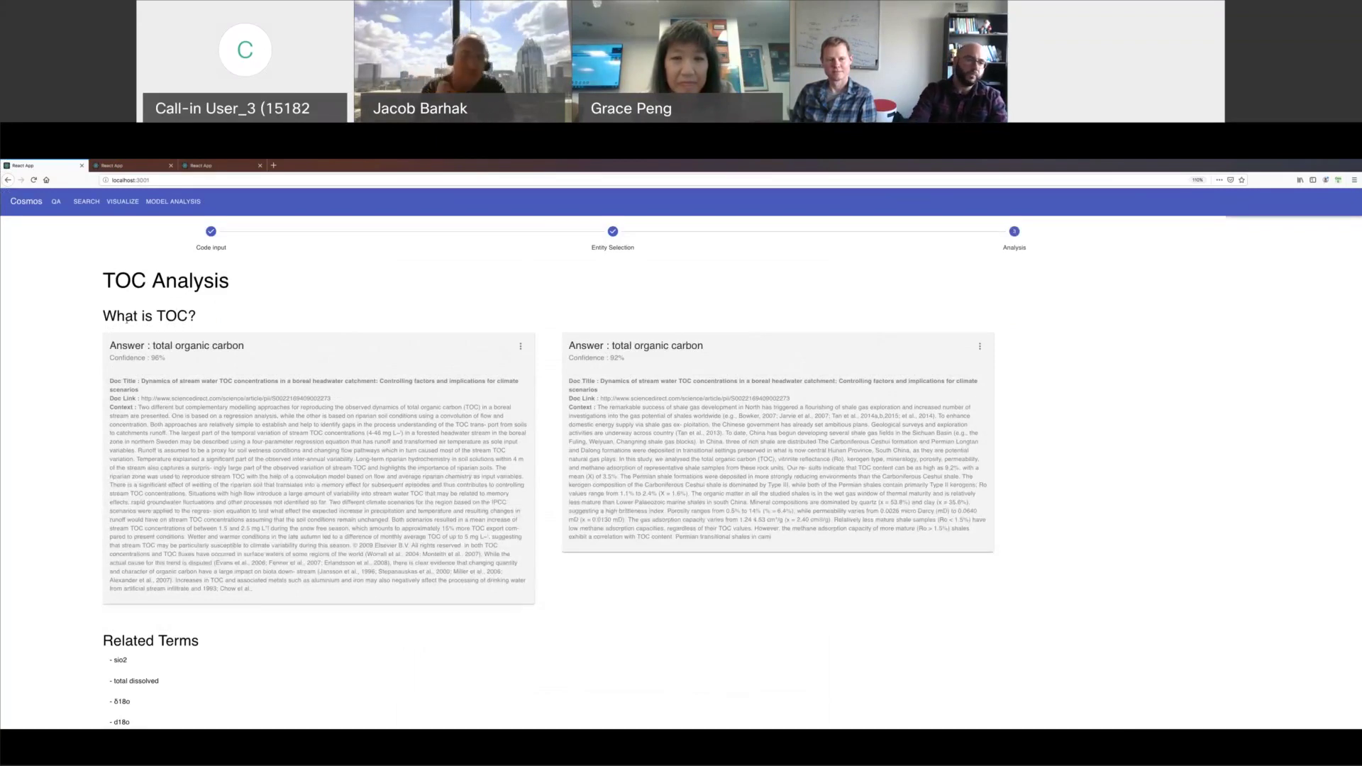
triple_click(126, 319)
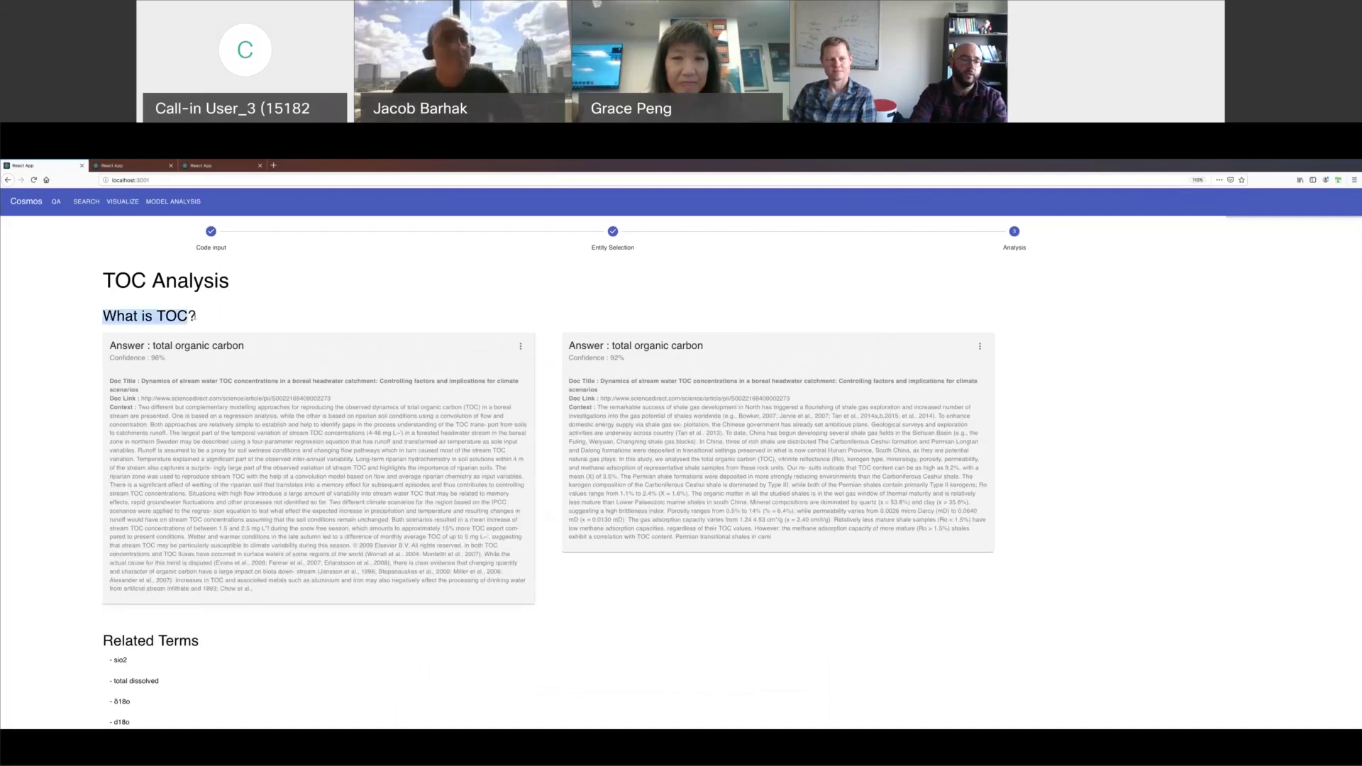
left_click(195, 639)
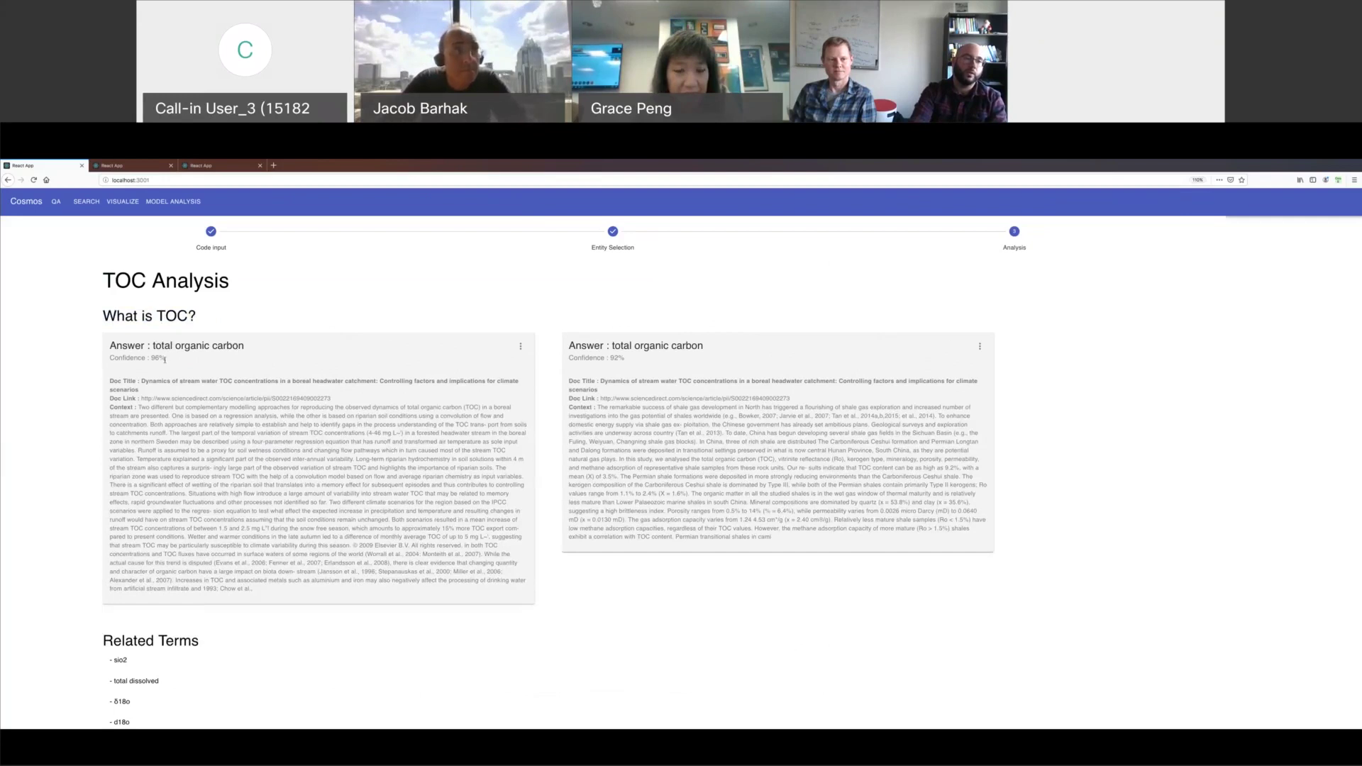
scroll(168, 363, "down", 2)
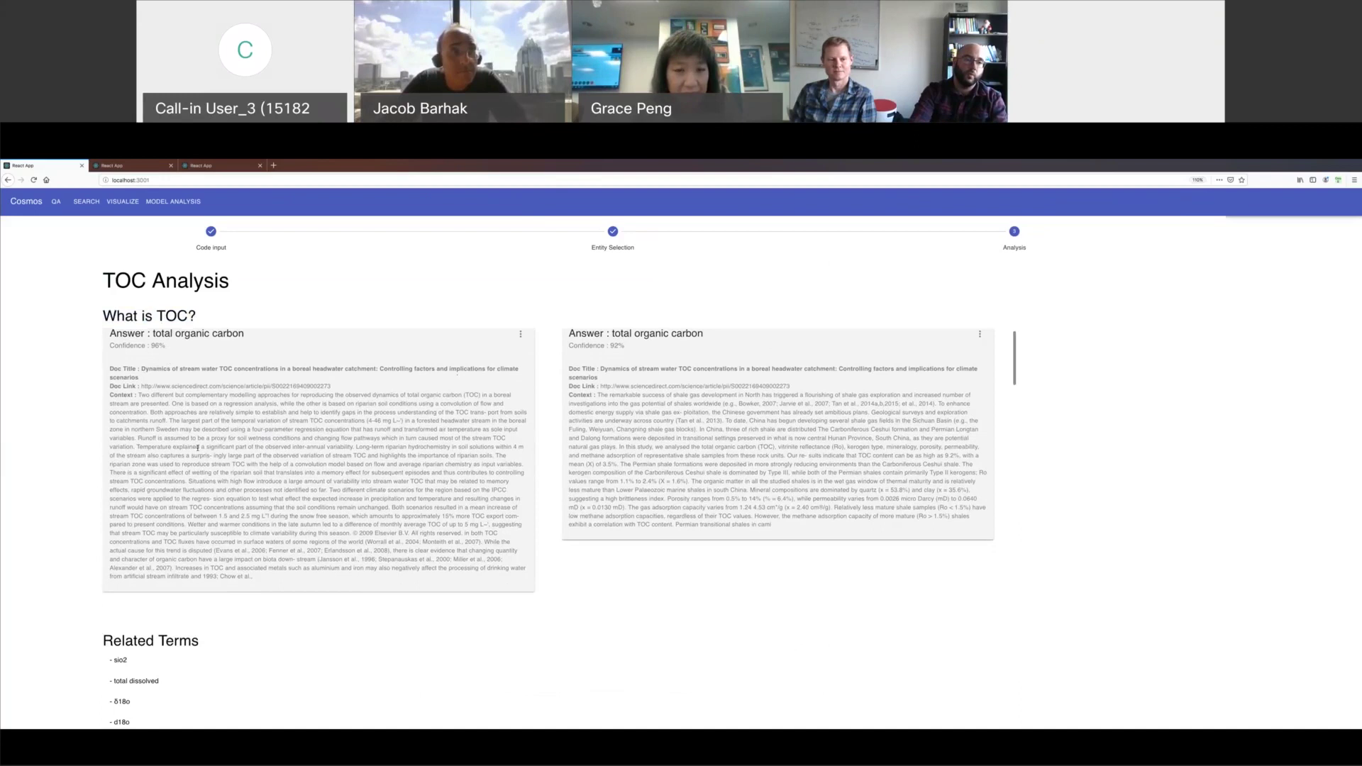
left_click_drag(111, 366, 331, 387)
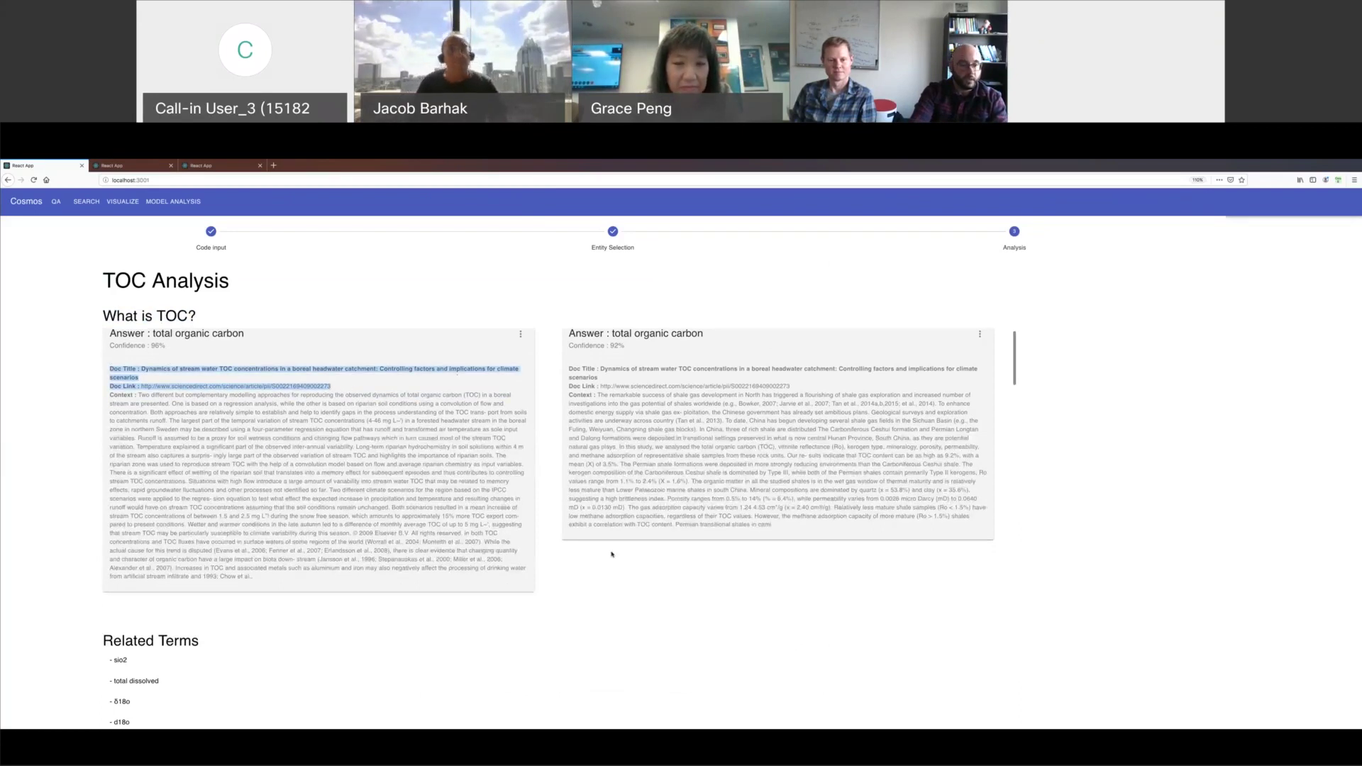
scroll(608, 554, "down", 4)
scroll(608, 550, "down", 5)
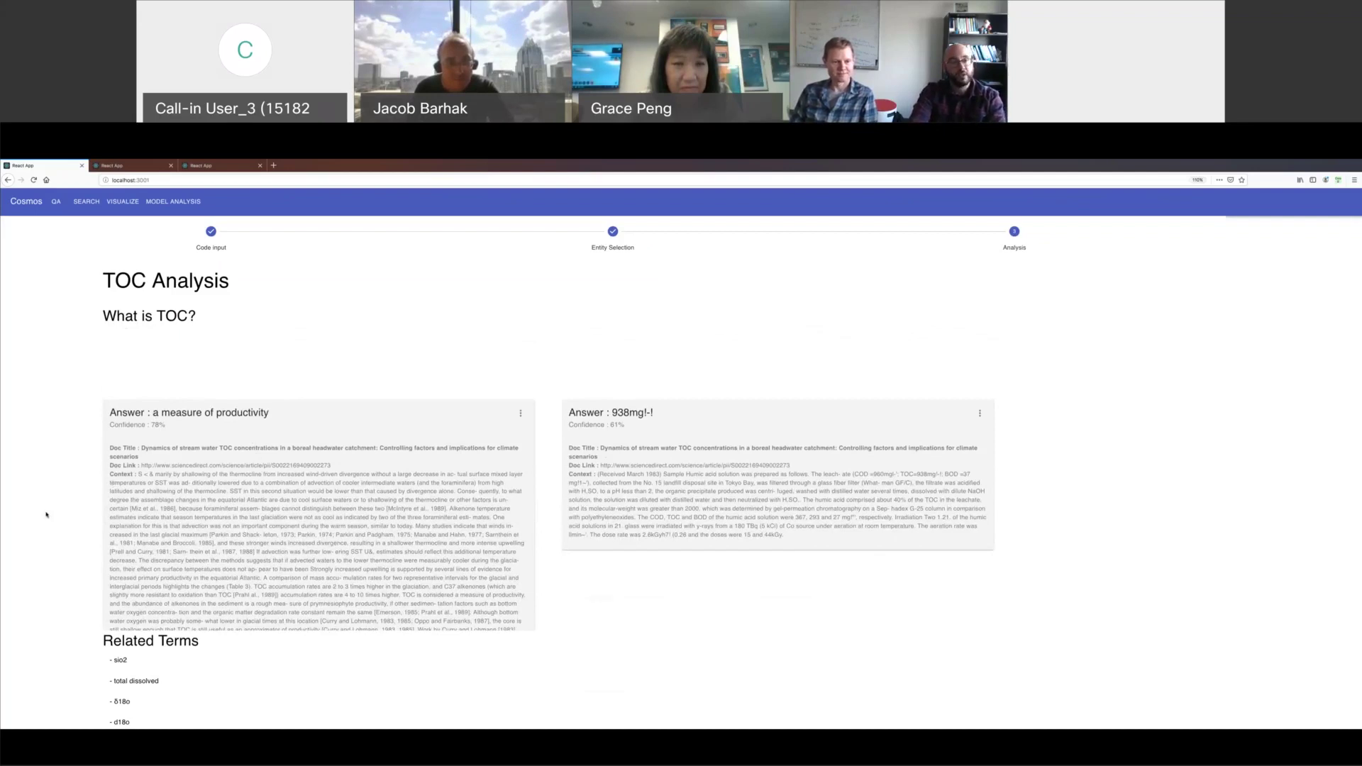
Scroll past Related Terms to the extracted TOC distribution histogram and Tabular data for TOC.
scroll(46, 514, "down", 5)
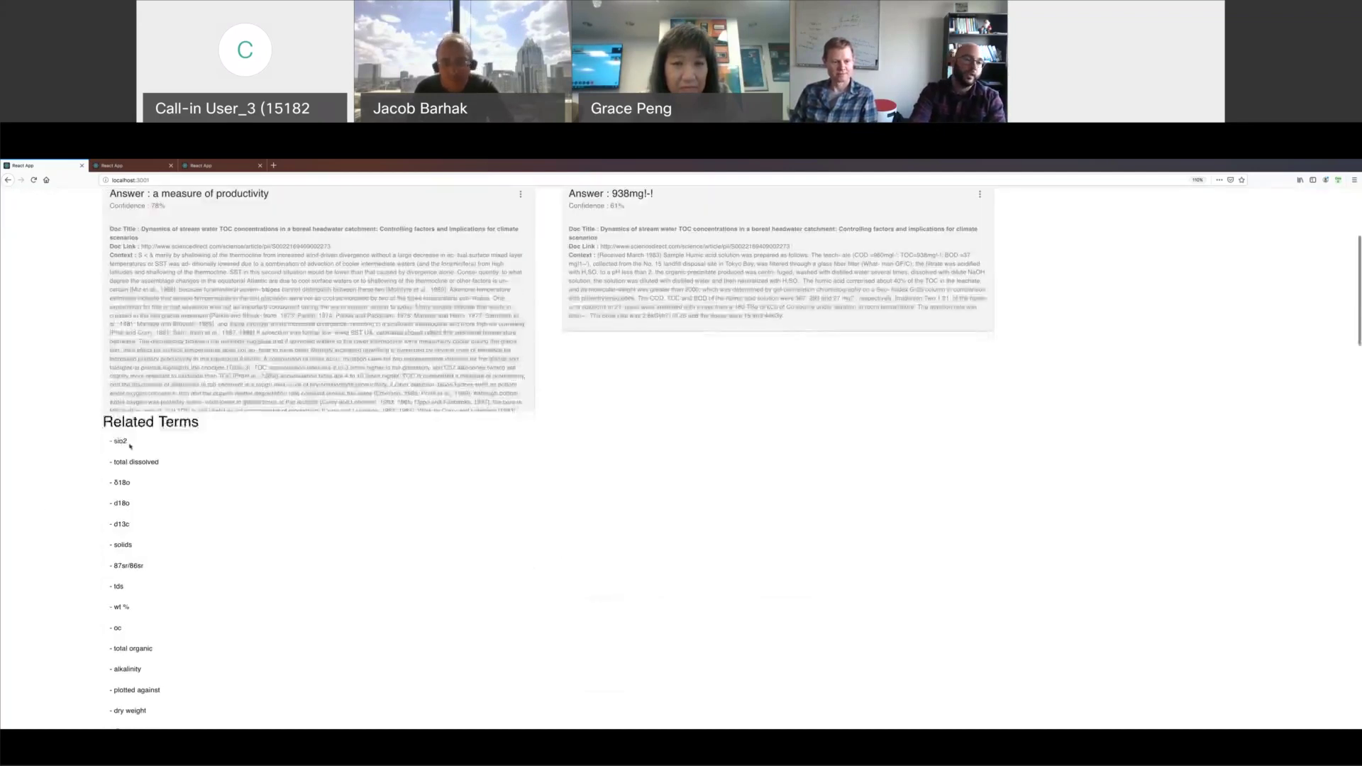
scroll(127, 440, "down", 1)
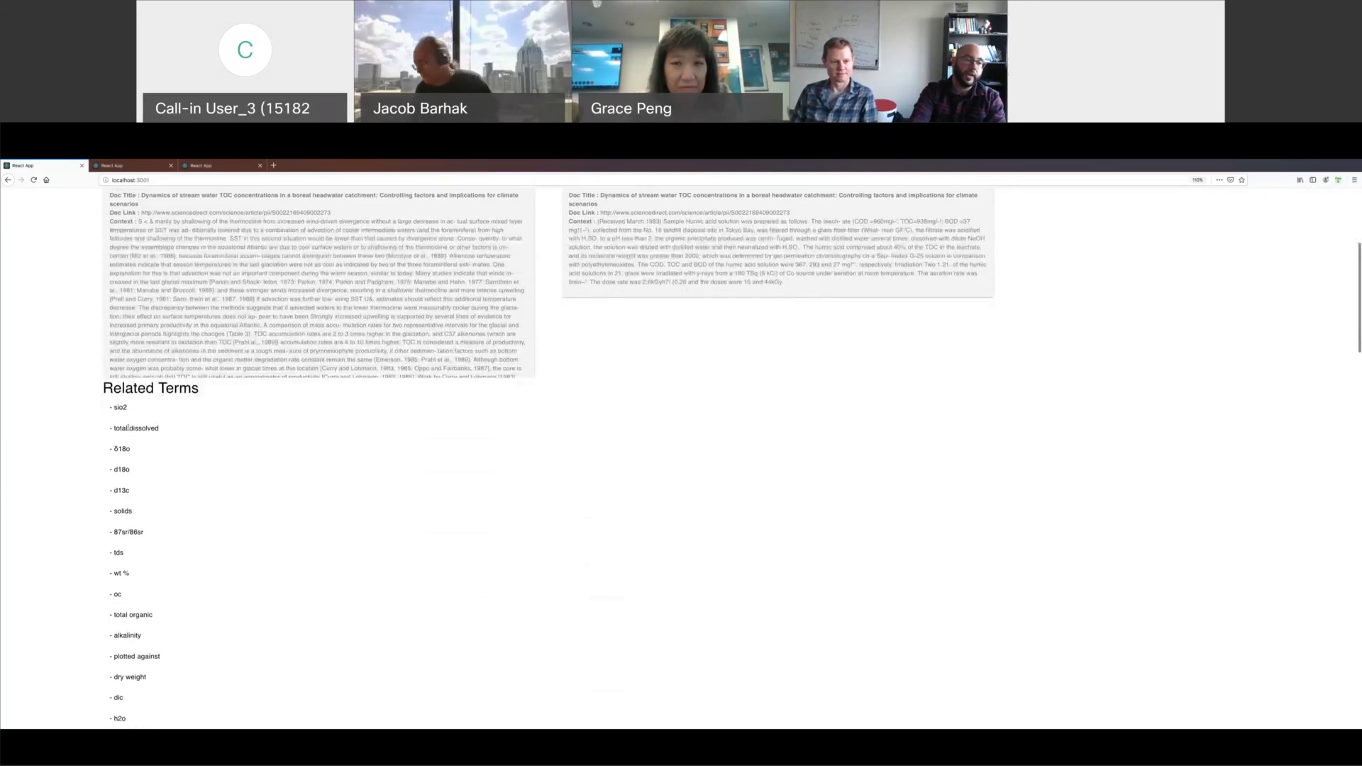
scroll(128, 428, "down", 1)
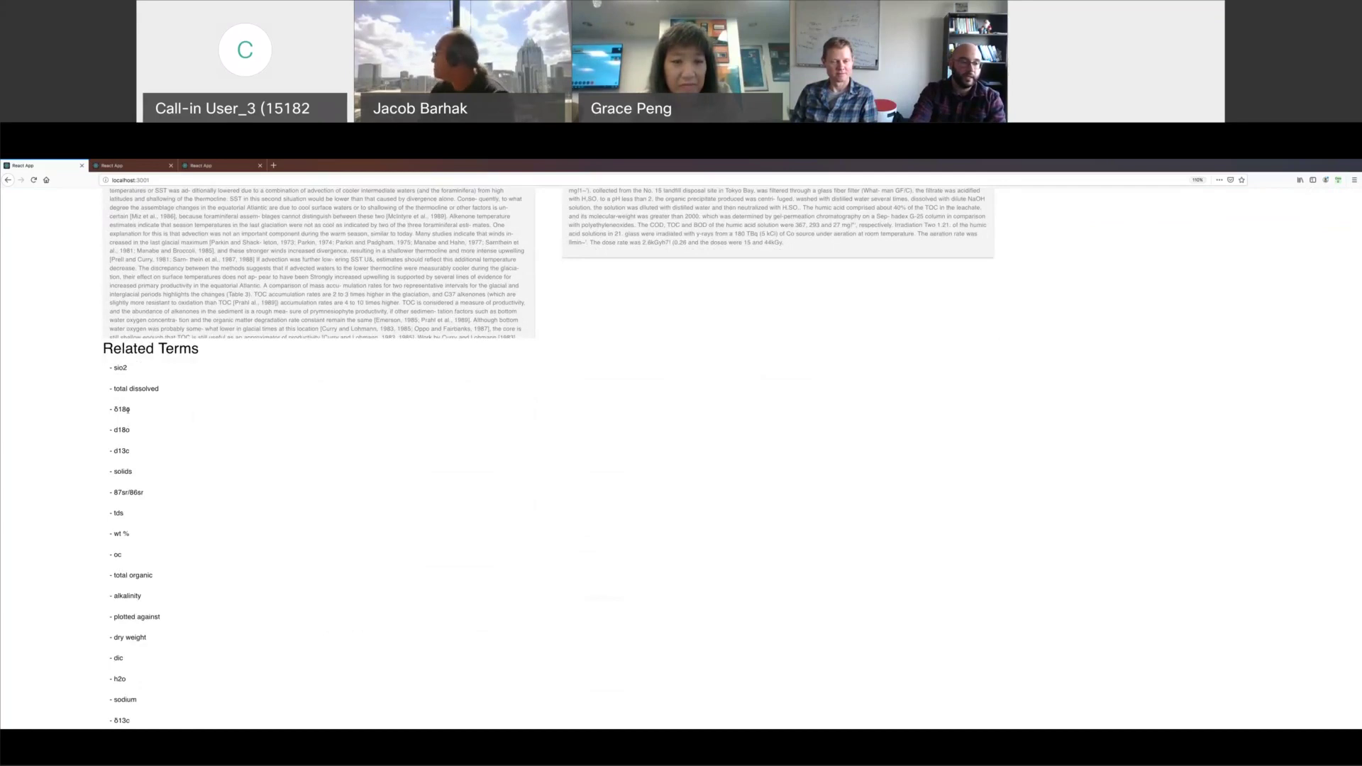
scroll(128, 409, "down", 1)
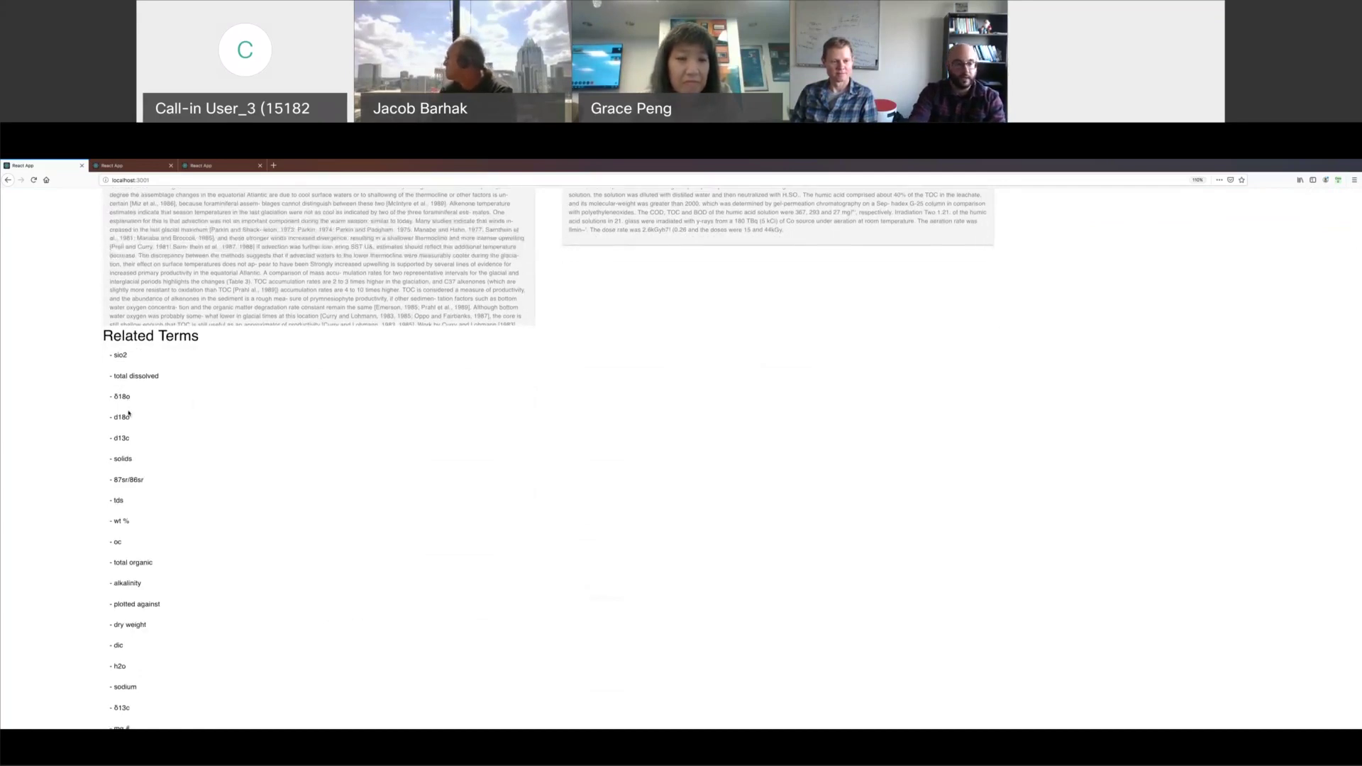
scroll(128, 413, "down", 1)
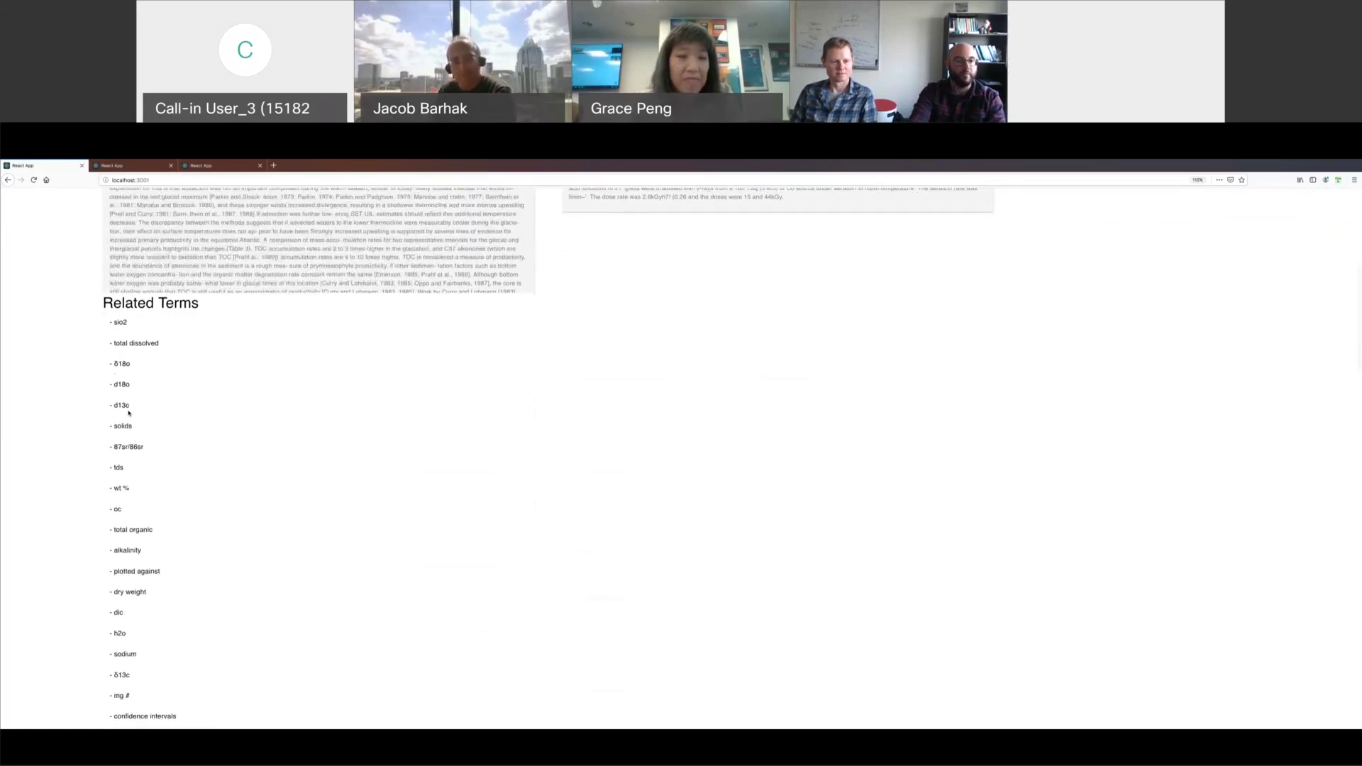
scroll(128, 413, "down", 5)
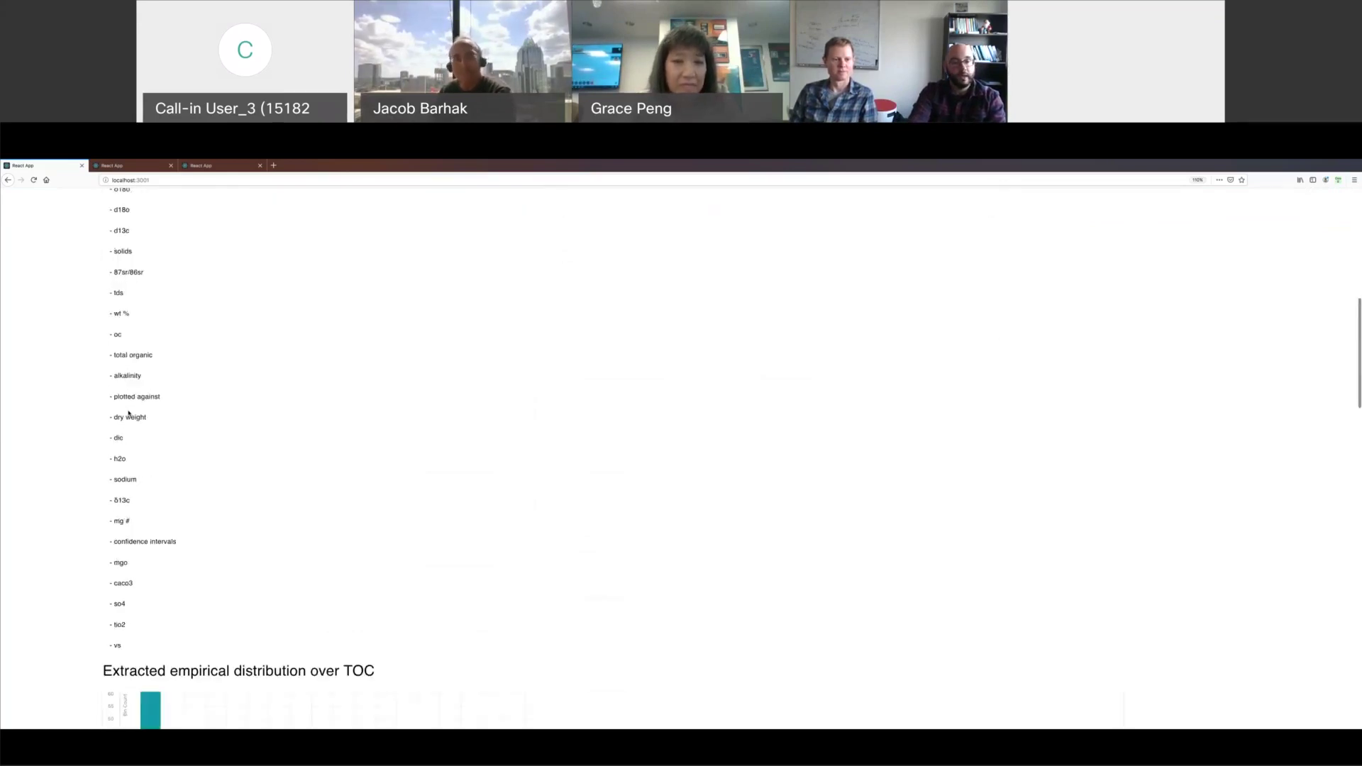
scroll(84, 471, "down", 4)
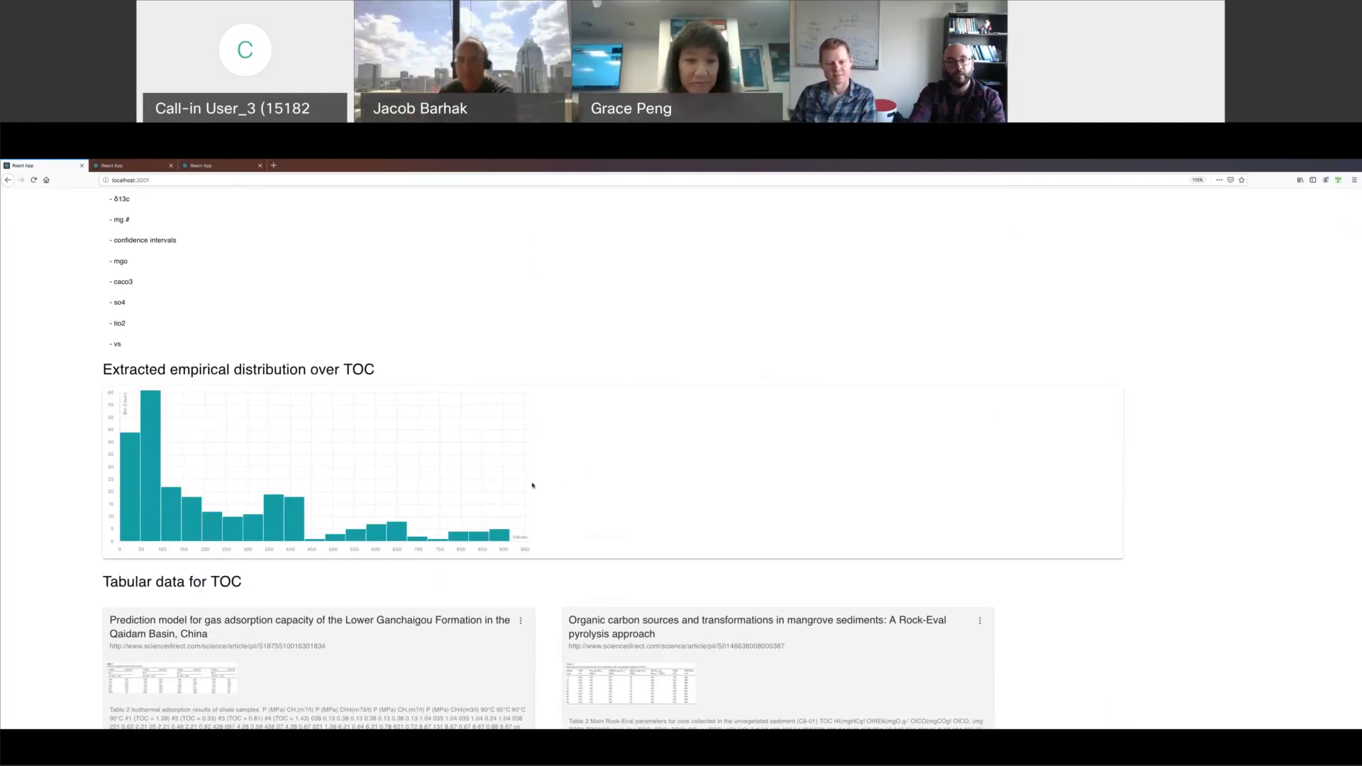
Scroll through the TOC tables, related equations, figures and text blobs, then back up.
scroll(532, 485, "down", 3)
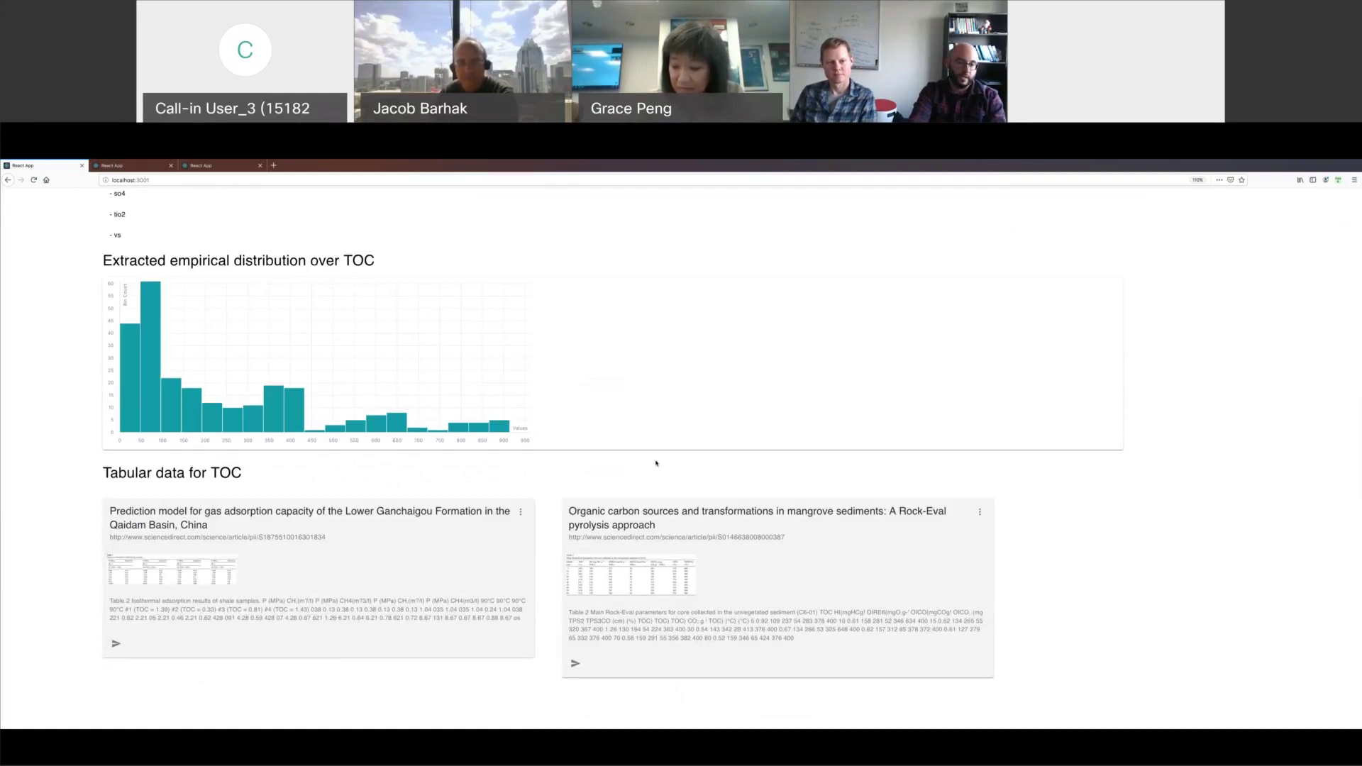
scroll(657, 464, "down", 2)
scroll(698, 619, "down", 1)
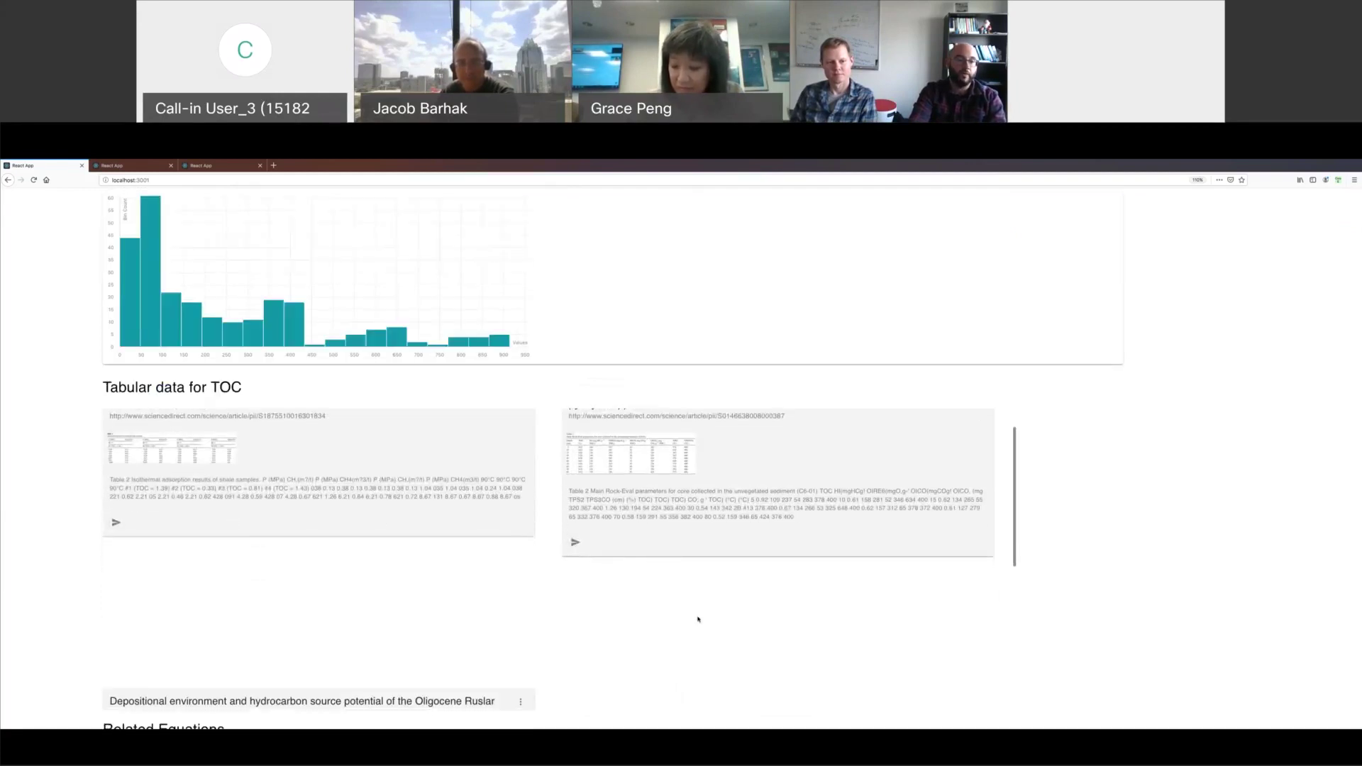
scroll(698, 620, "down", 3)
scroll(1061, 533, "down", 4)
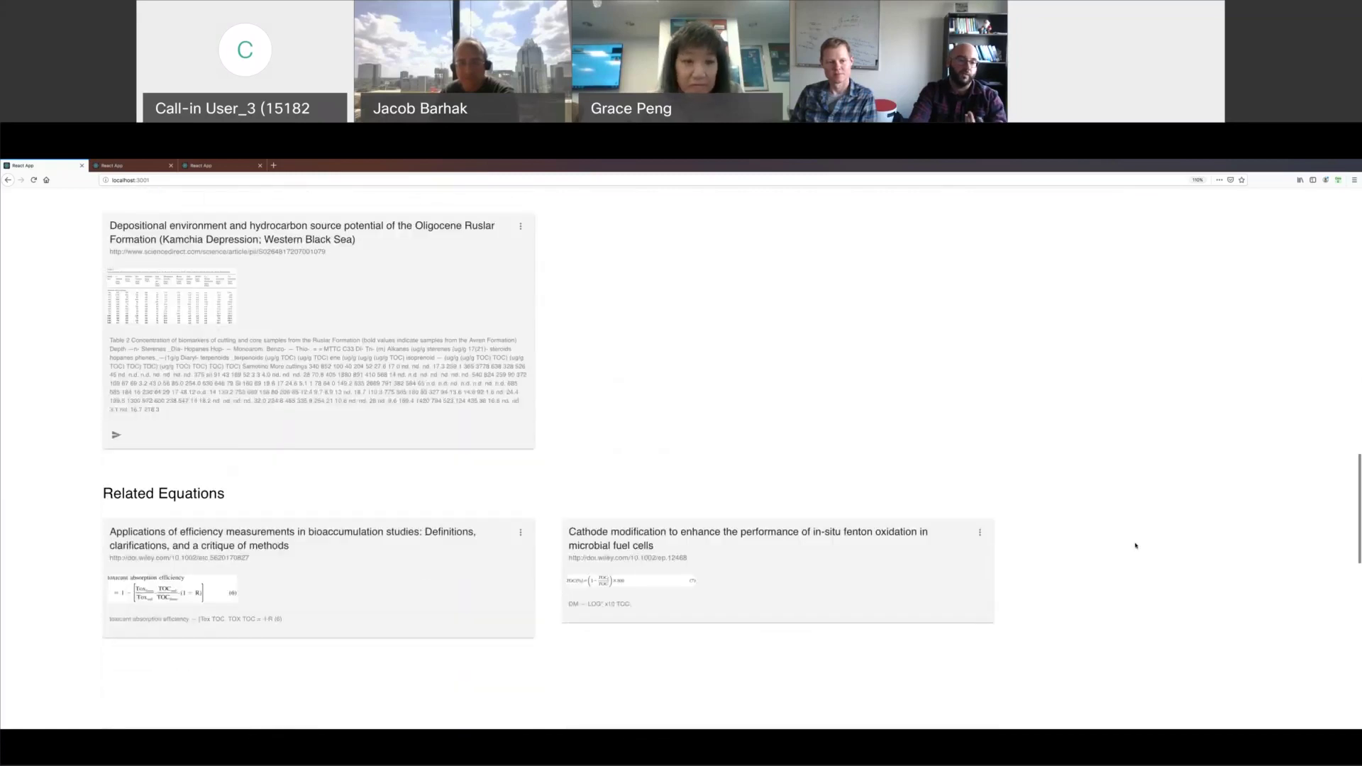
scroll(290, 578, "down", 1)
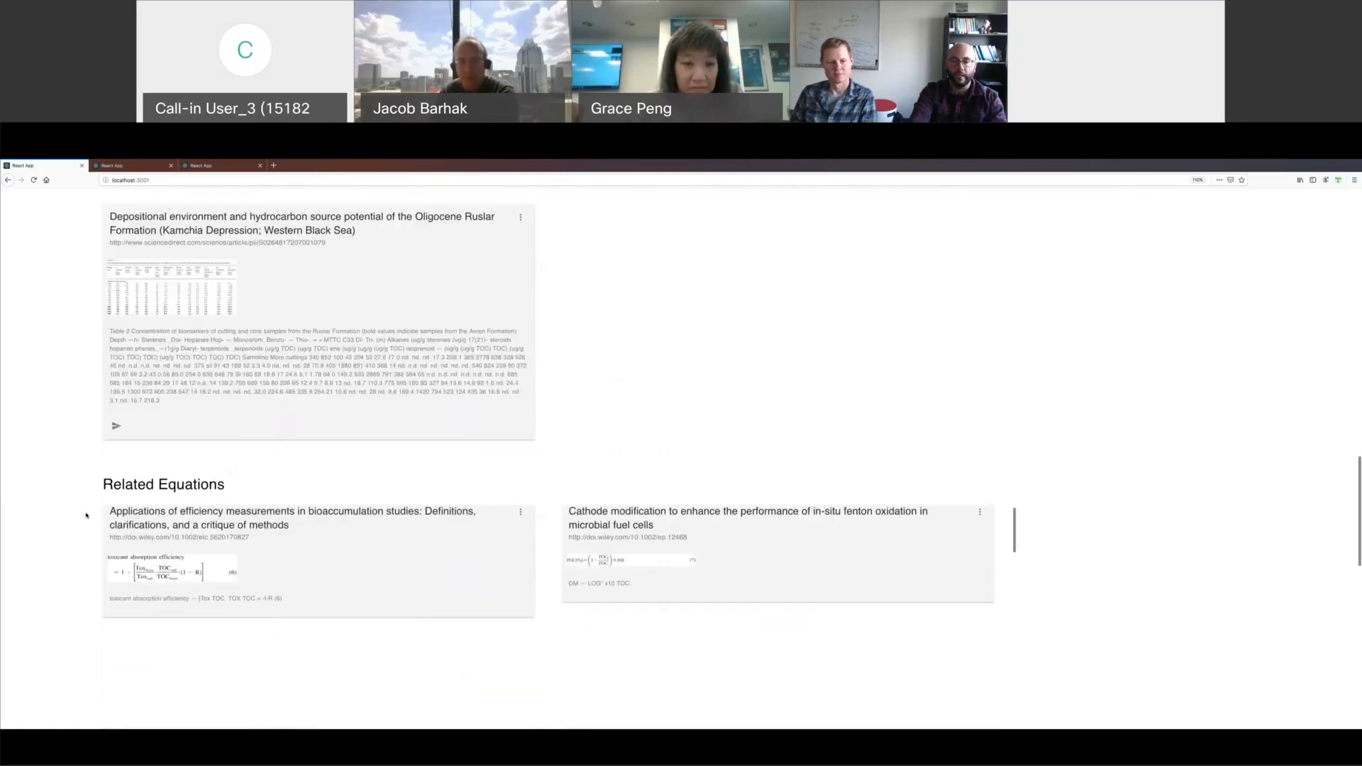
scroll(1084, 569, "down", 5)
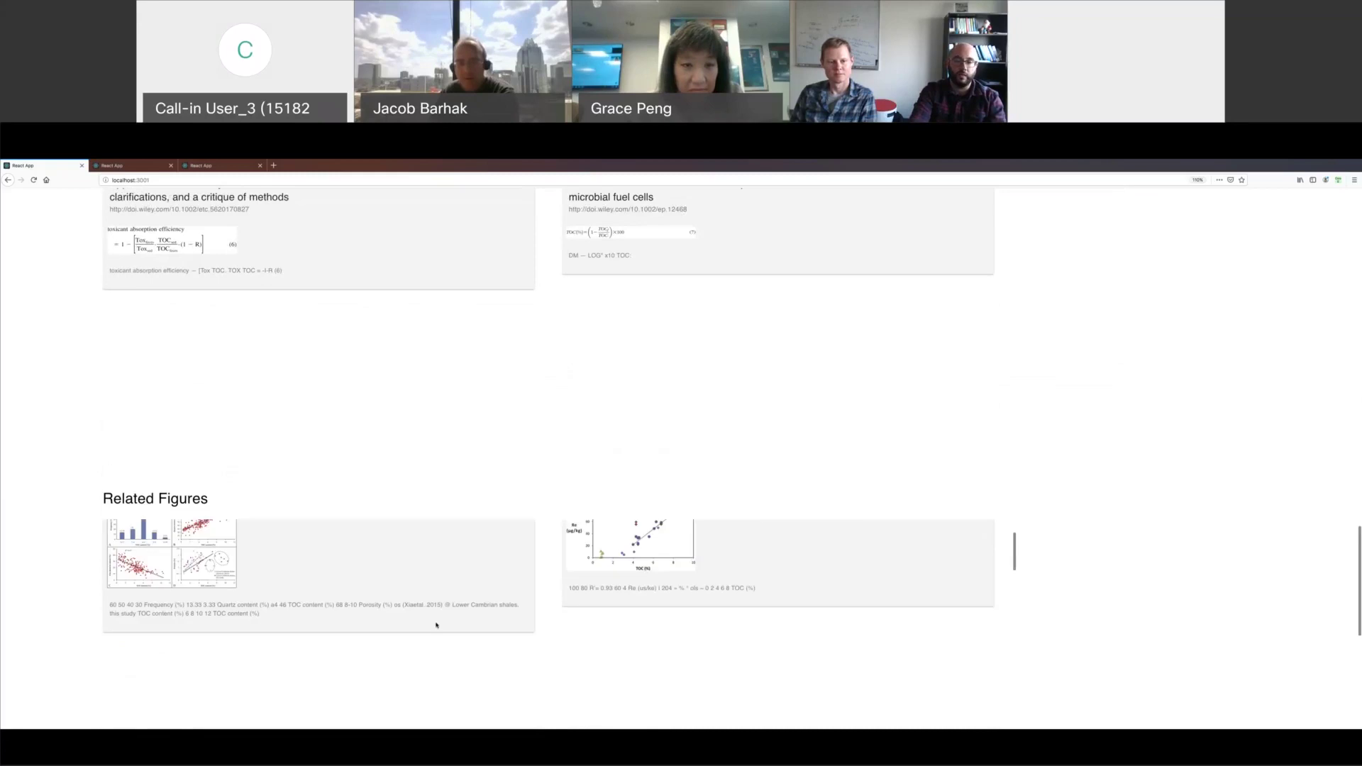
scroll(1083, 611, "down", 4)
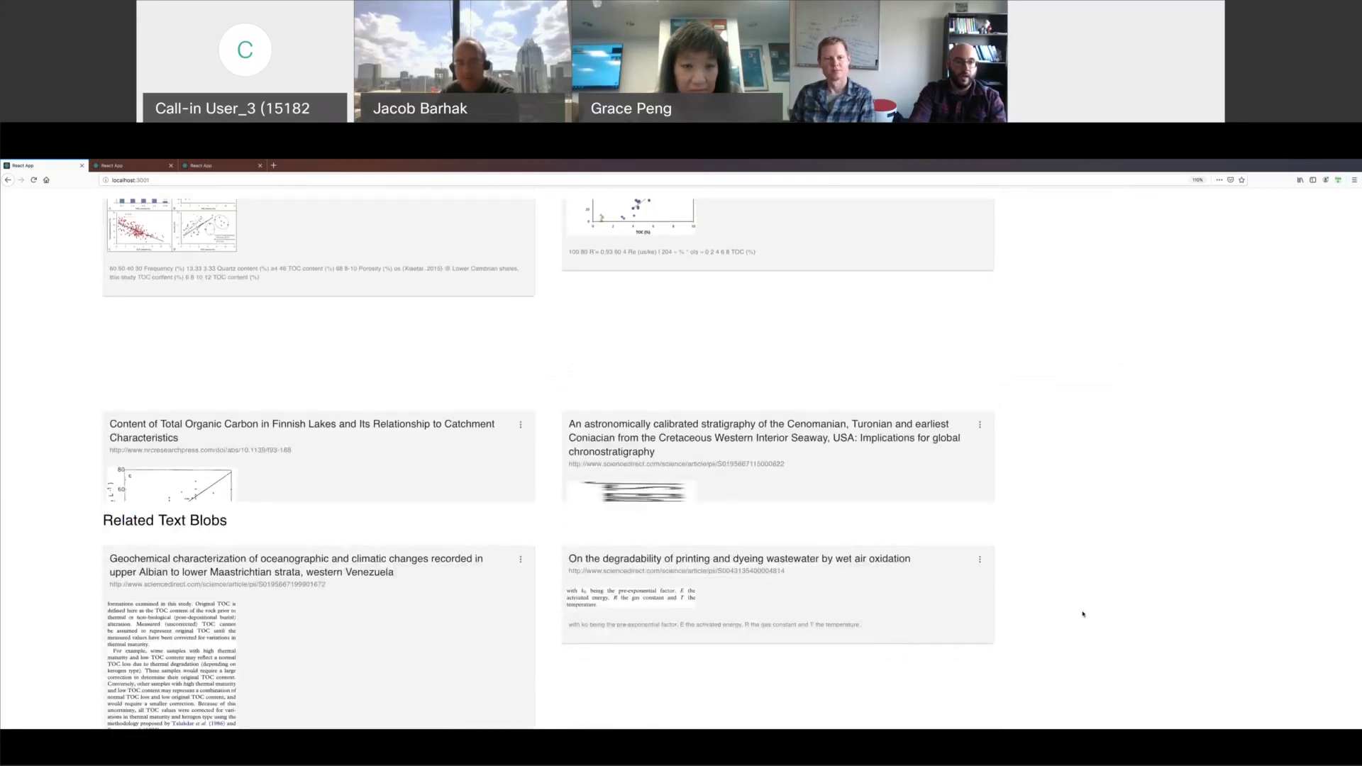
scroll(1083, 614, "up", 10)
scroll(1083, 613, "up", 10)
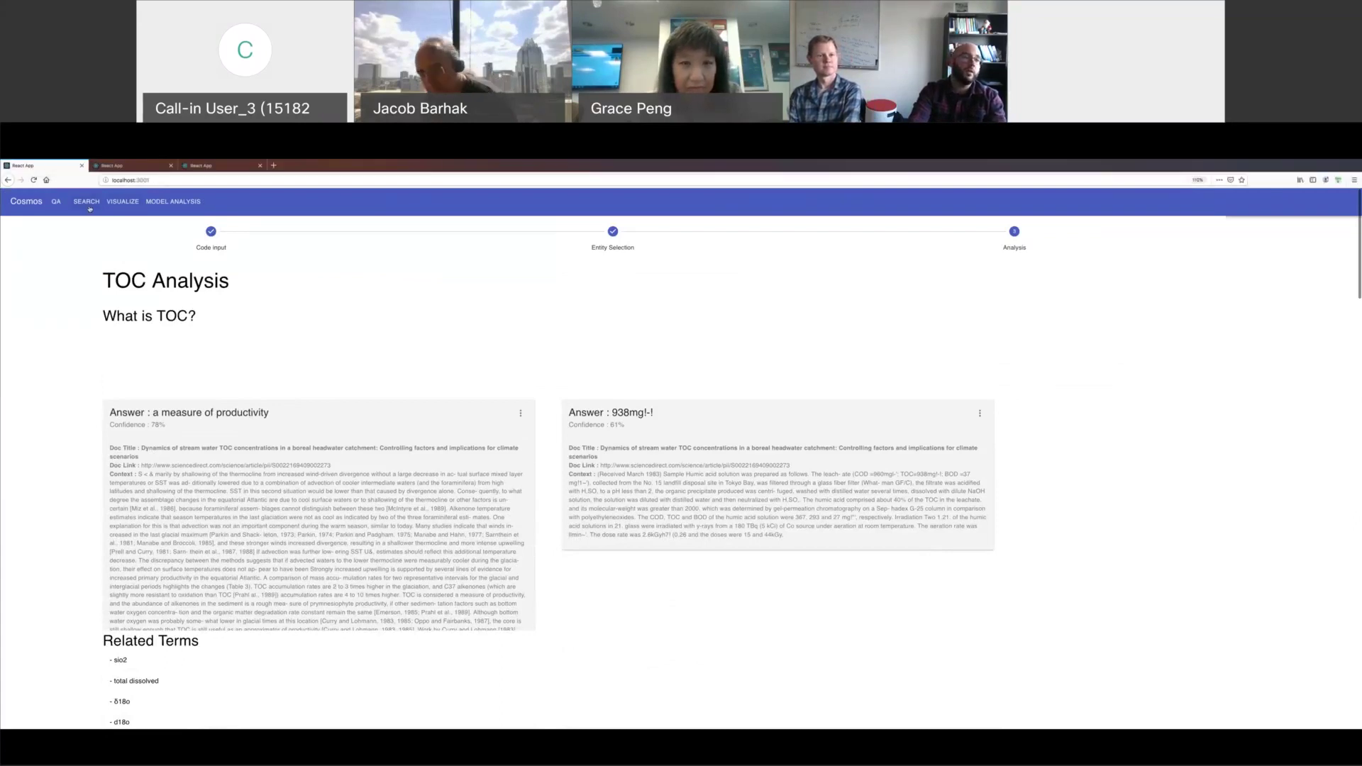
Ask 'What is THAA?' on the QA page and scroll through the answer cards.
left_click(56, 203)
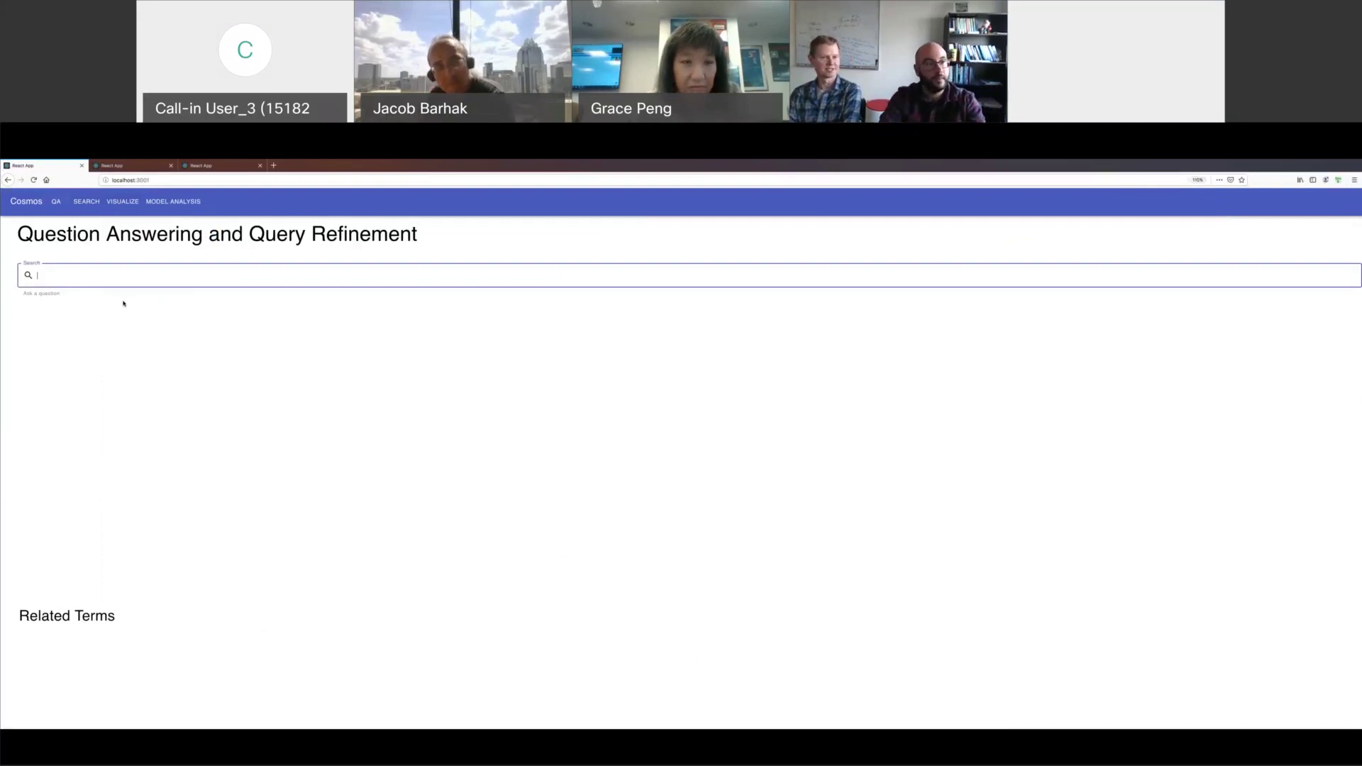
type("What is THAA?")
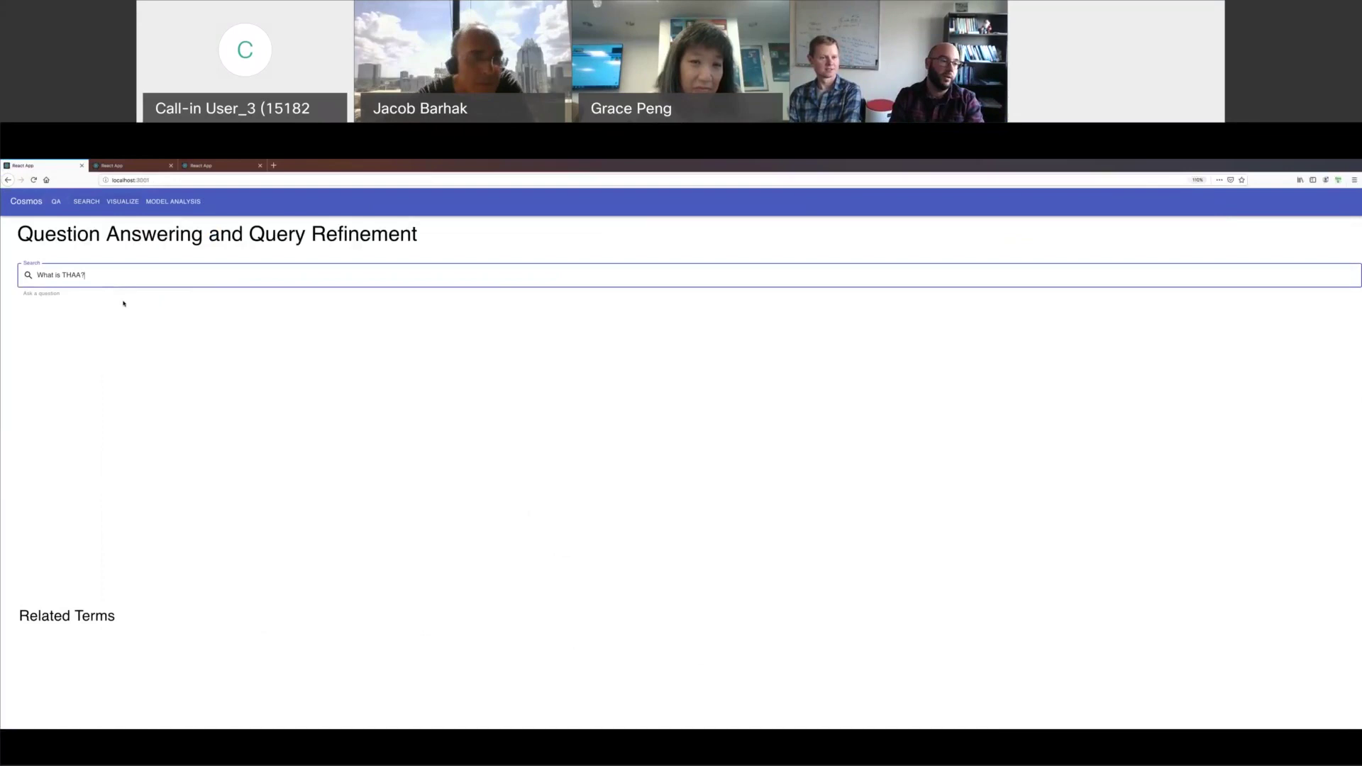
key("Return")
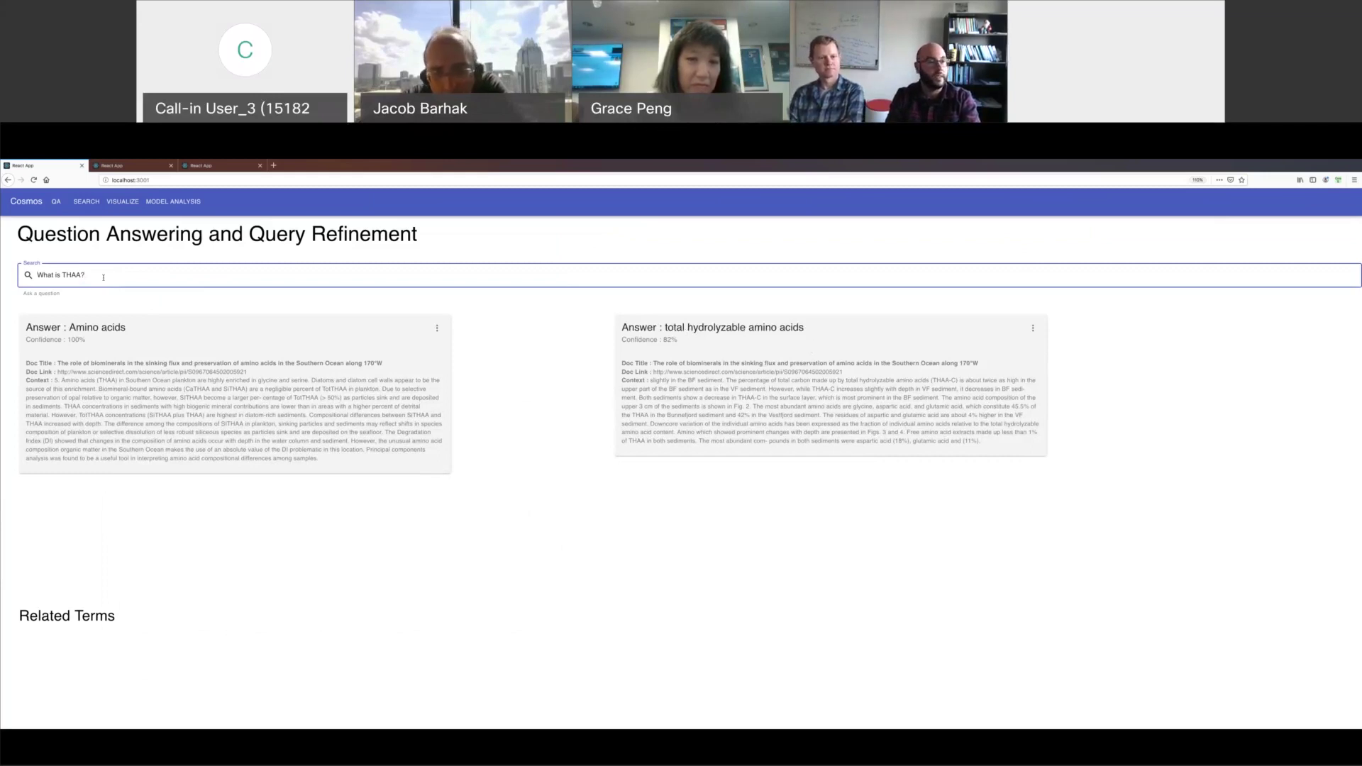
scroll(105, 326, "down", 5)
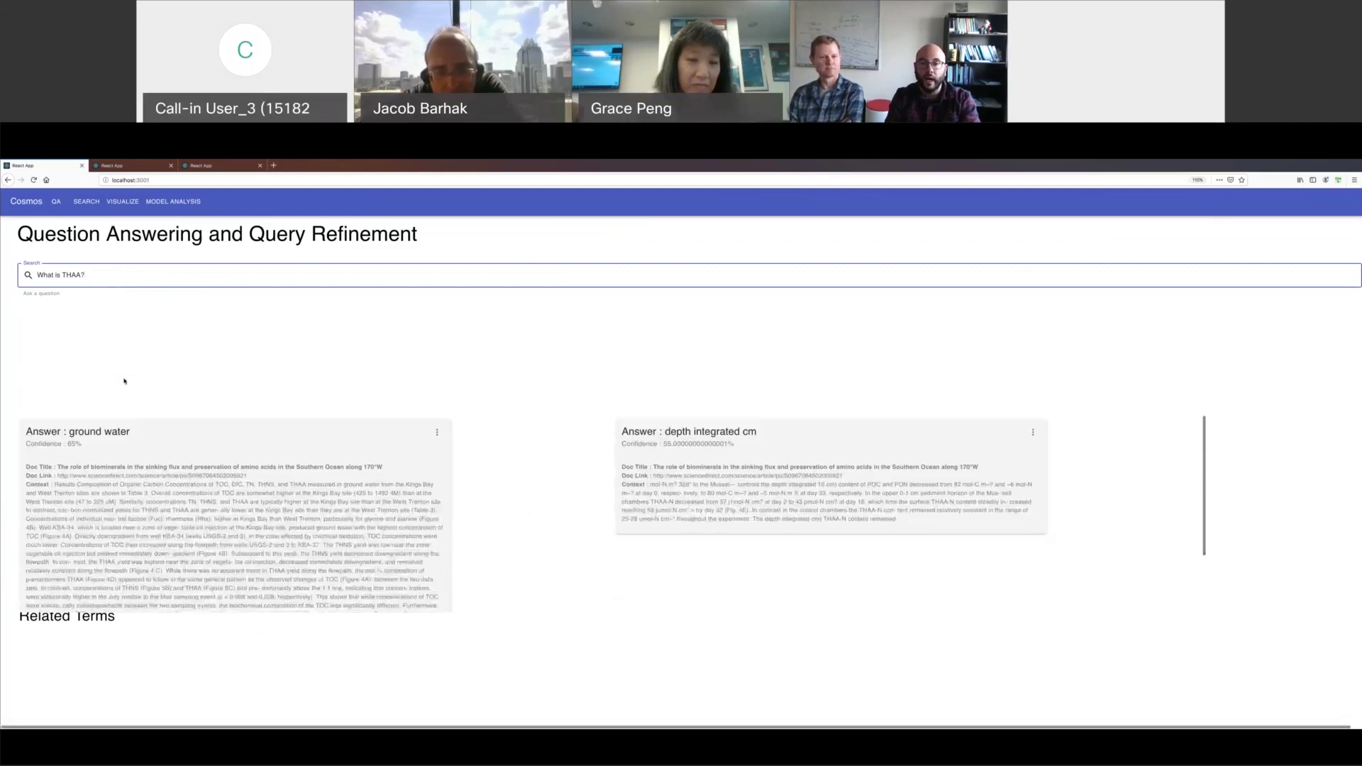
scroll(149, 468, "down", 2)
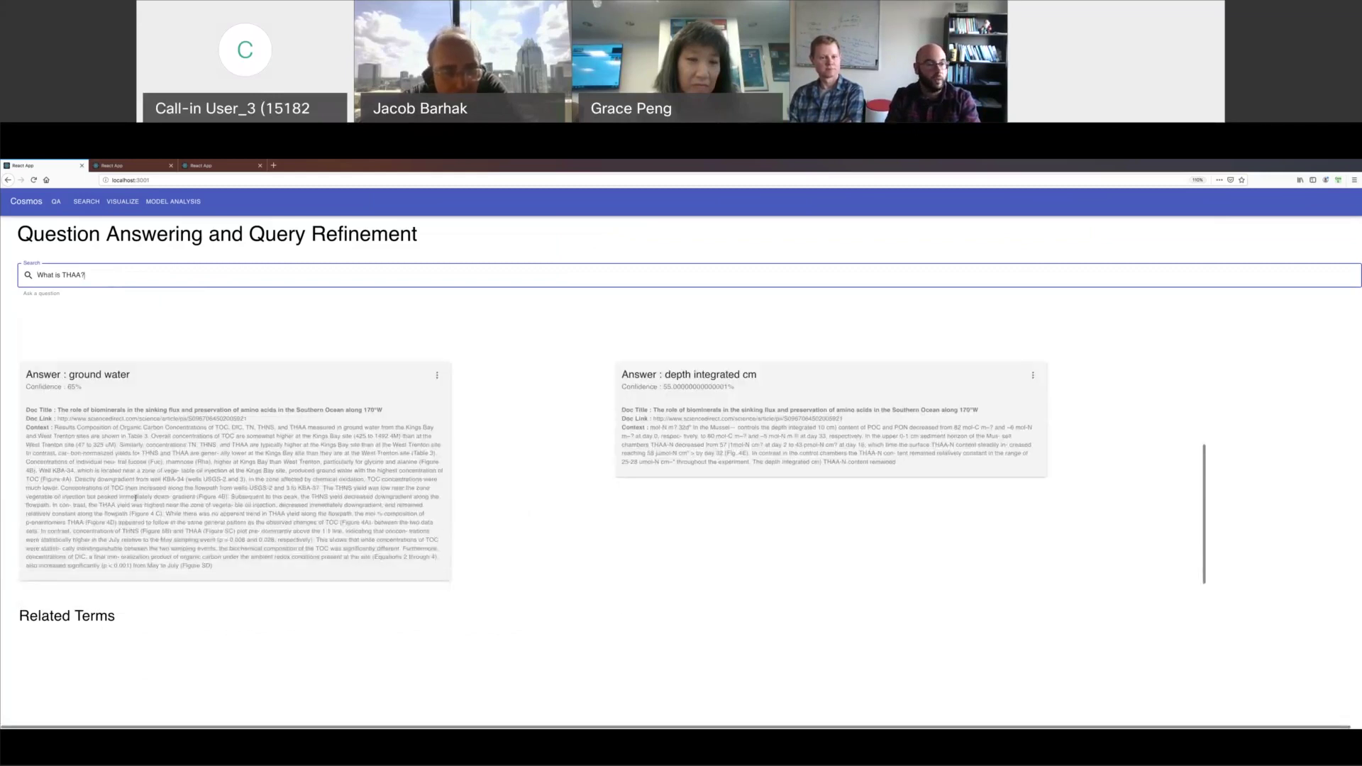
scroll(1104, 573, "down", 2)
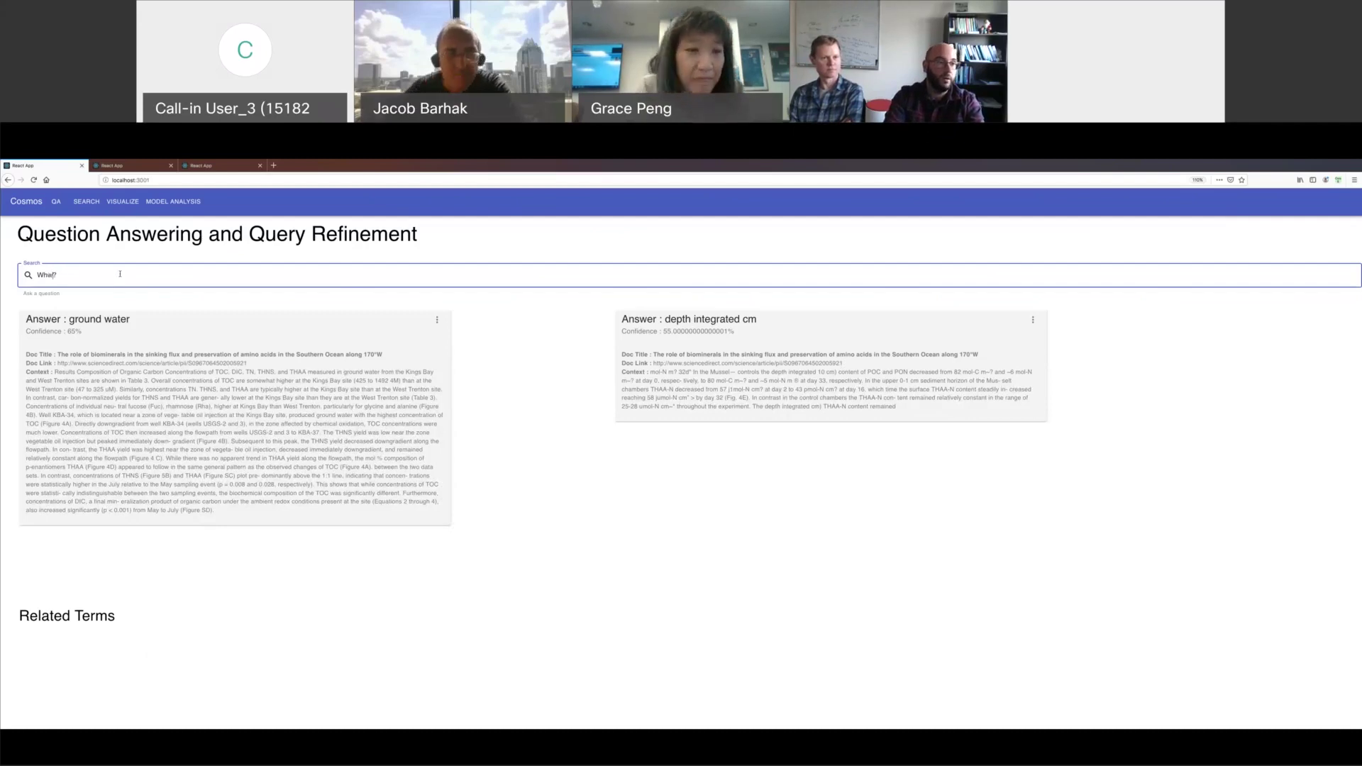
Change the question to 'Where is black shale located?' and browse answers like 'northwest of Turkey'.
key("BackSpace")
key("BackSpace")
key("BackSpace")
type("ere is ")
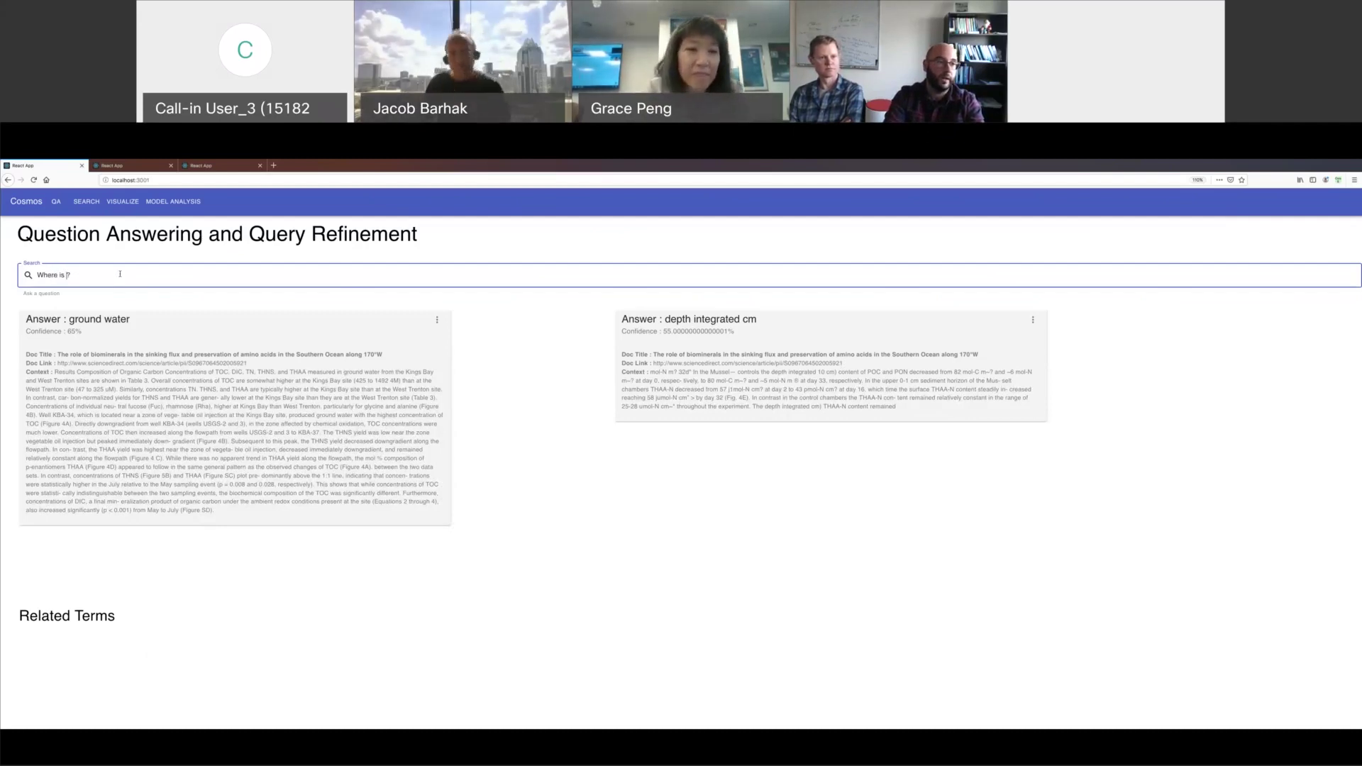
type("black shale located")
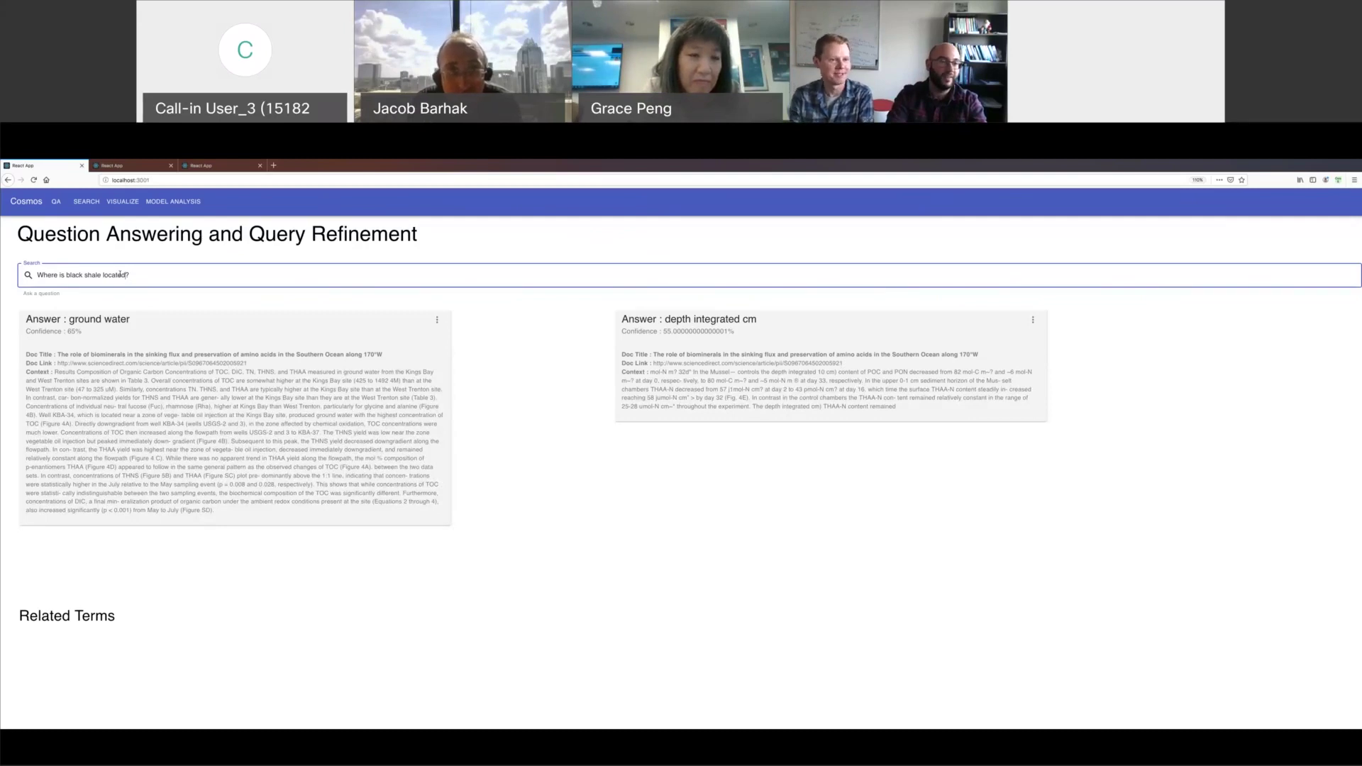
key("Return")
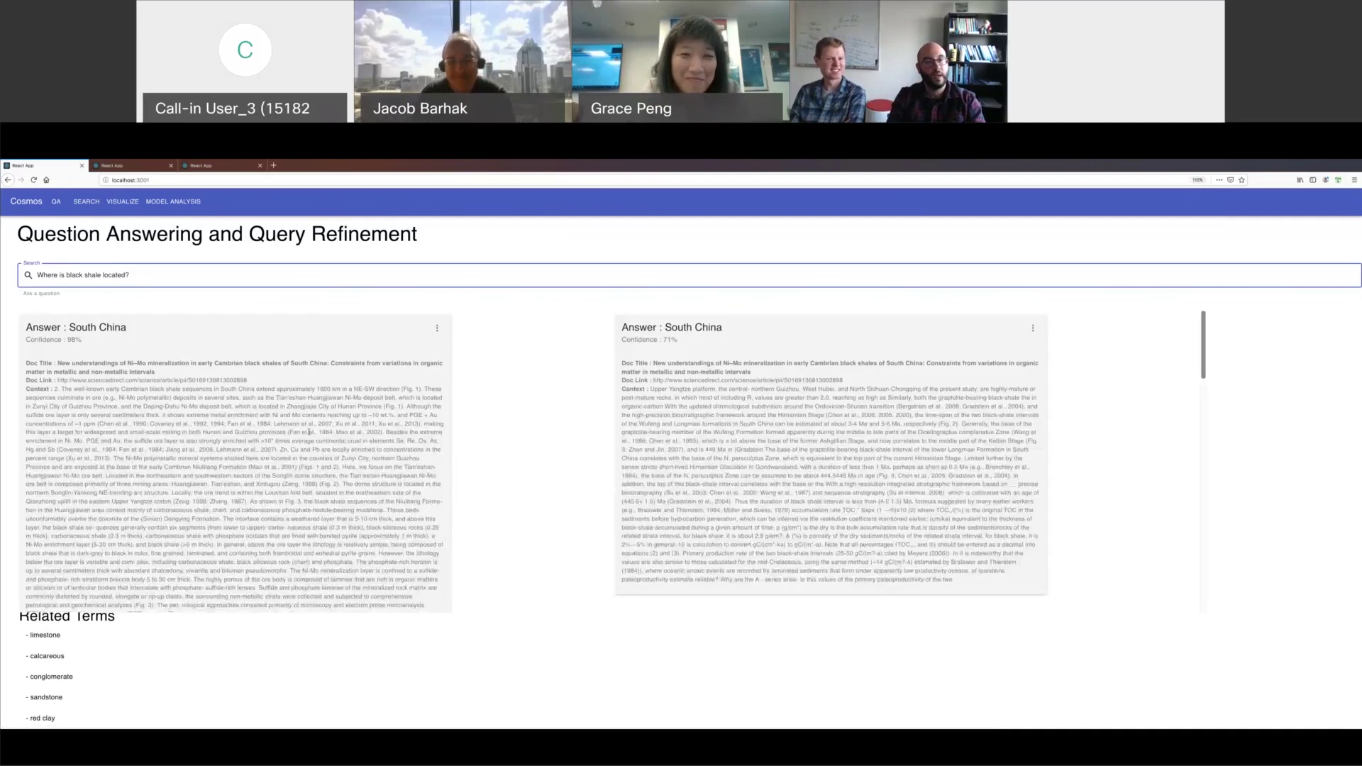
scroll(104, 352, "down", 2)
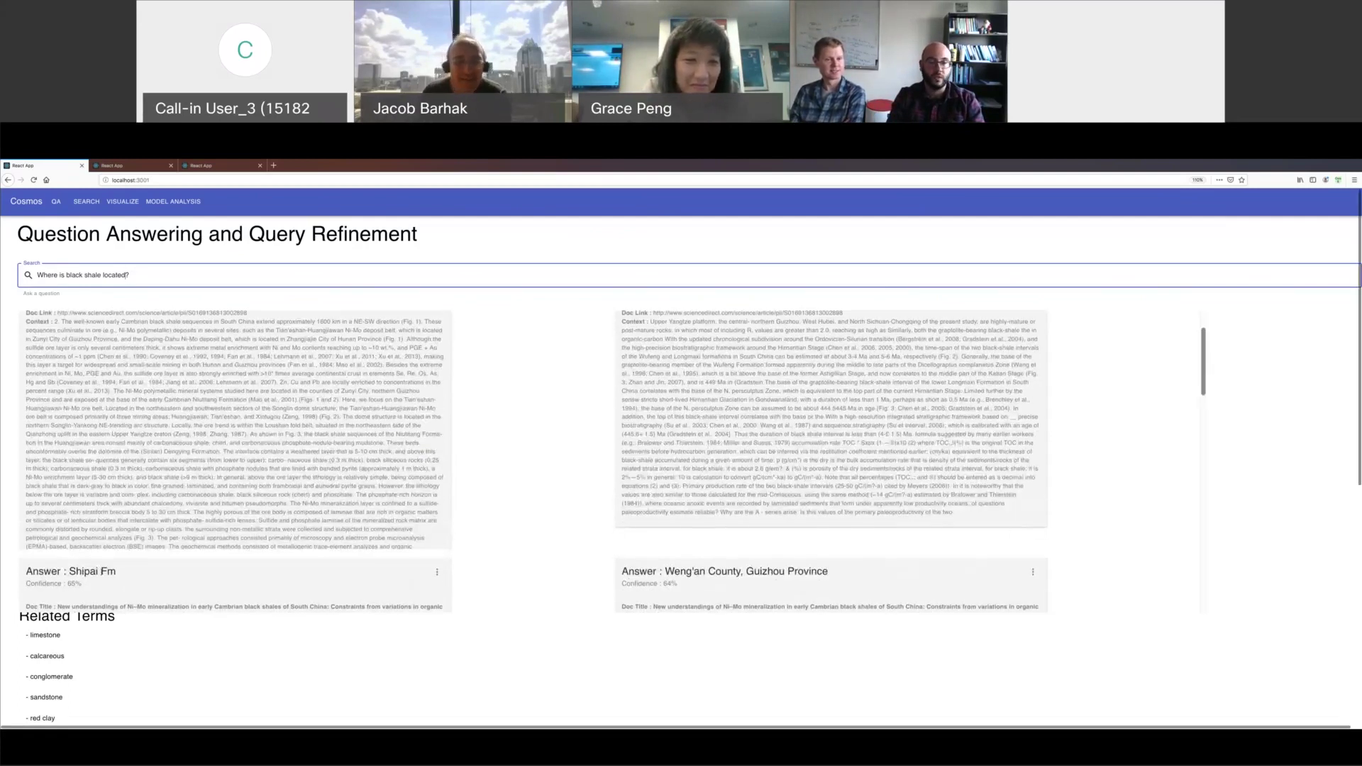
scroll(662, 568, "up", 4)
scroll(663, 568, "down", 4)
scroll(663, 568, "down", 1)
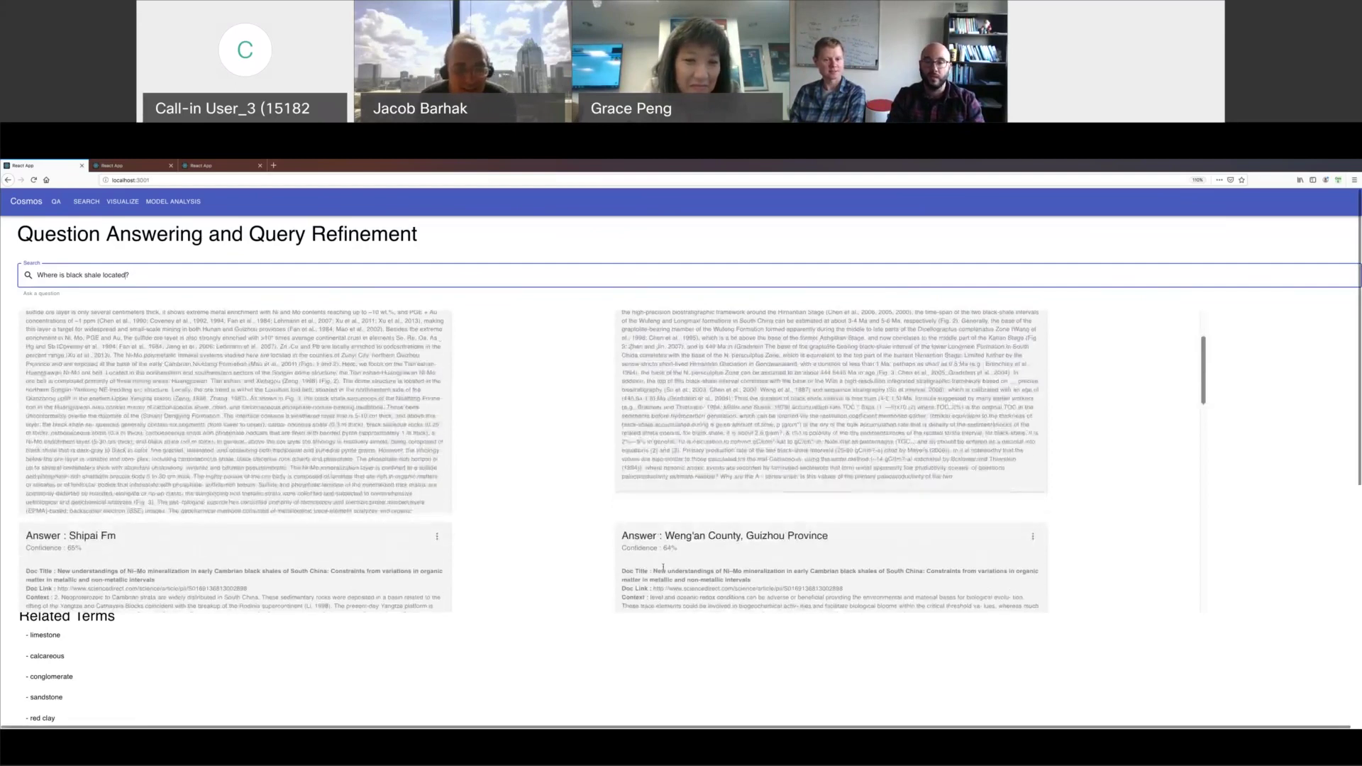
scroll(663, 568, "down", 1)
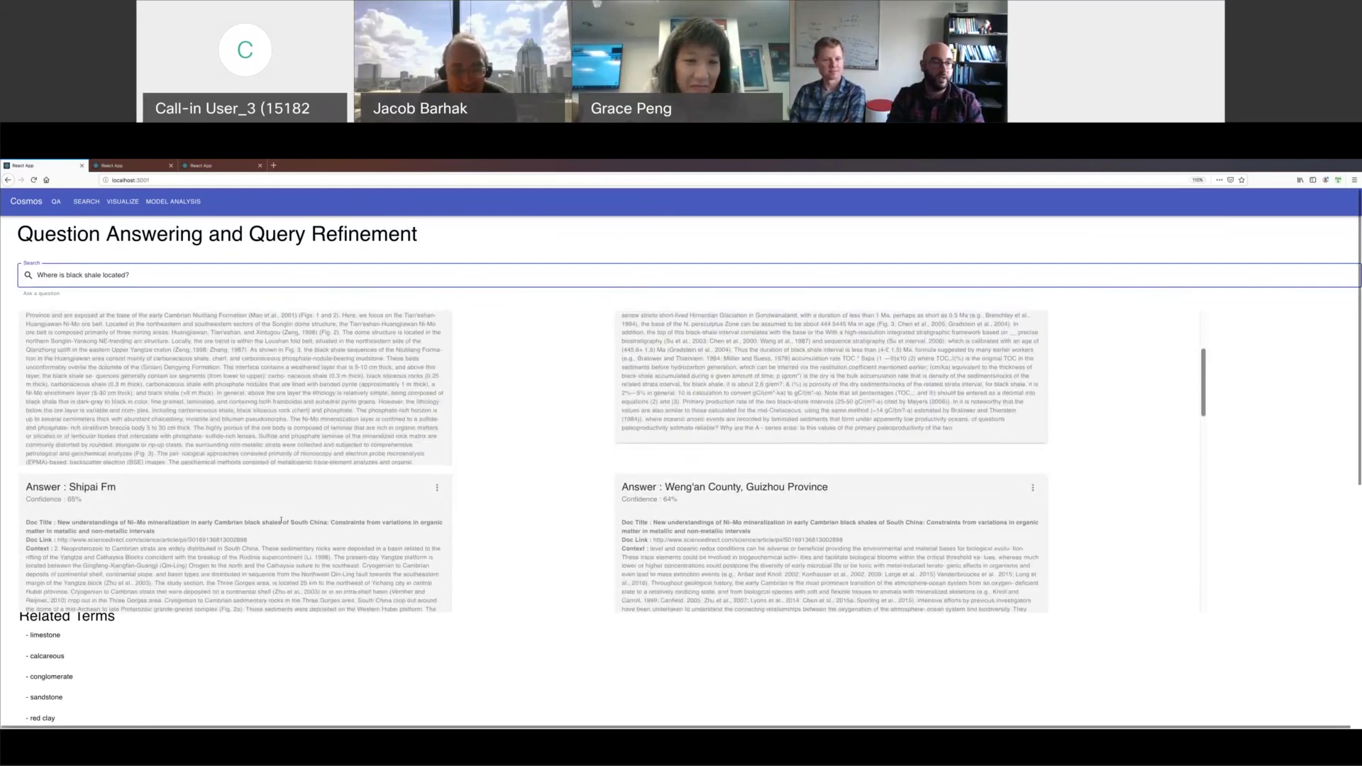
scroll(281, 521, "down", 3)
scroll(184, 486, "down", 2)
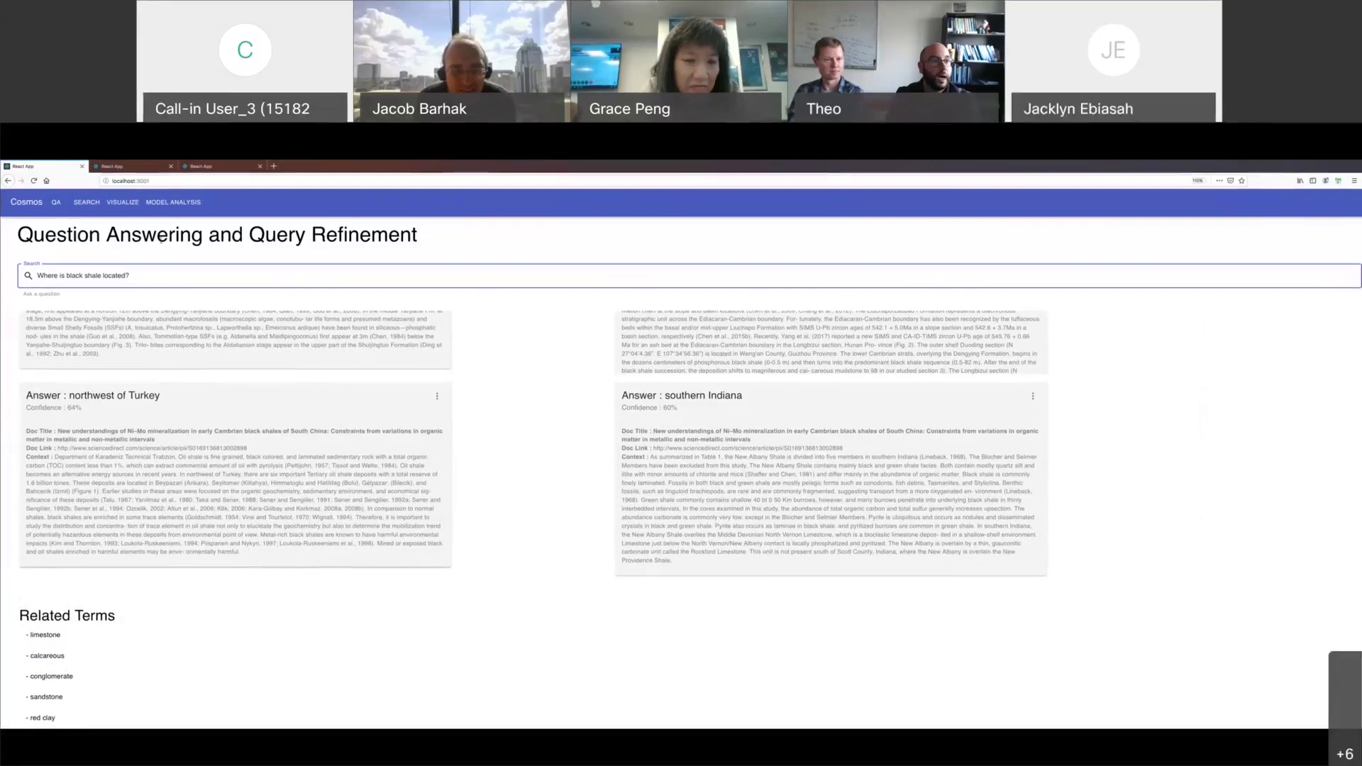
Search Text passages for 'black shale' and scroll through the matching papers.
left_click(86, 203)
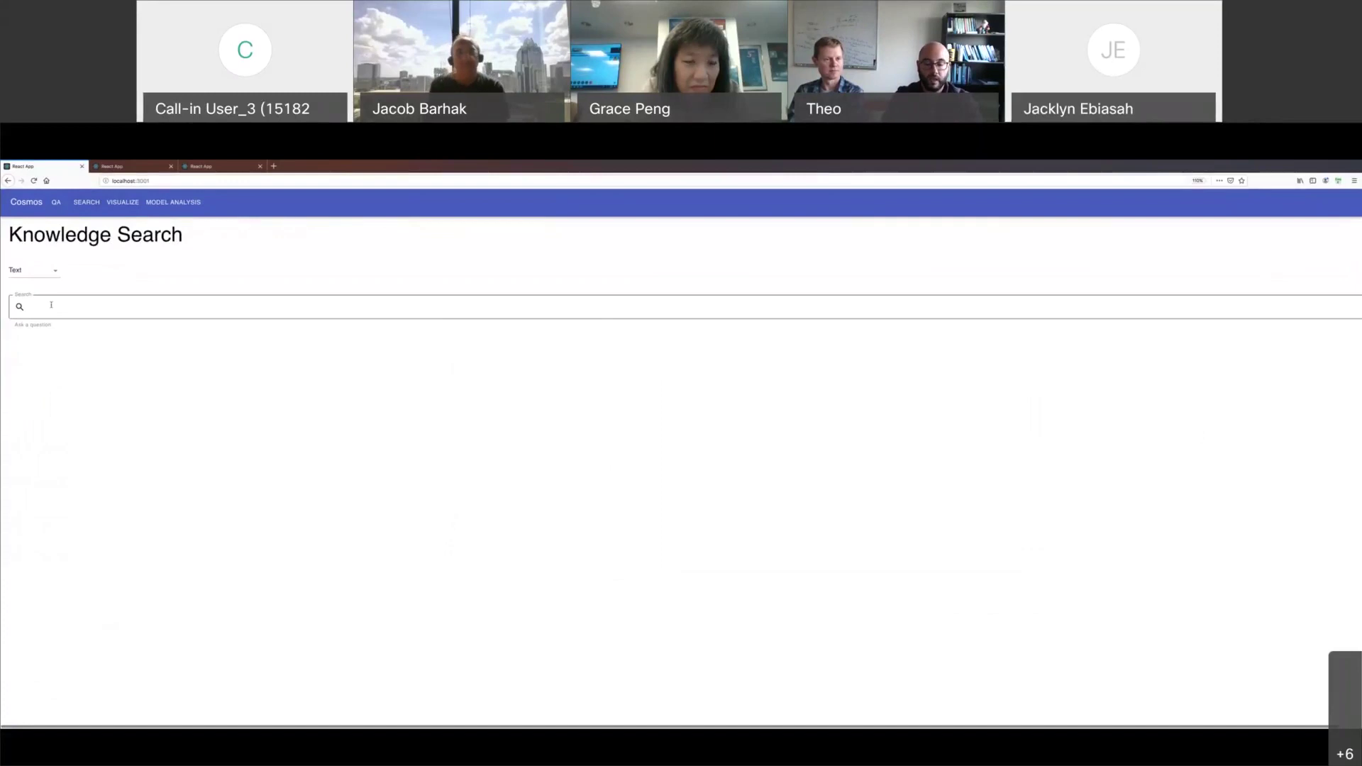
type("blac")
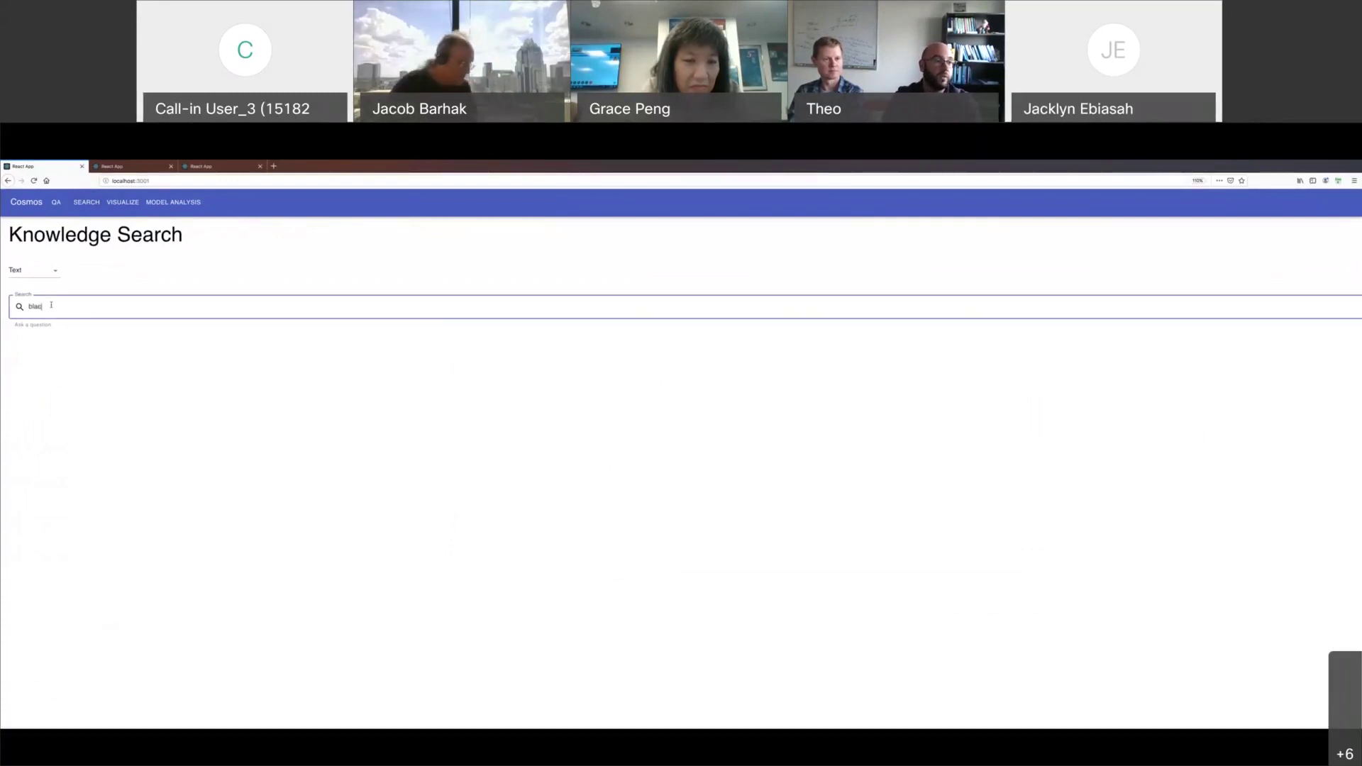
type("k shale")
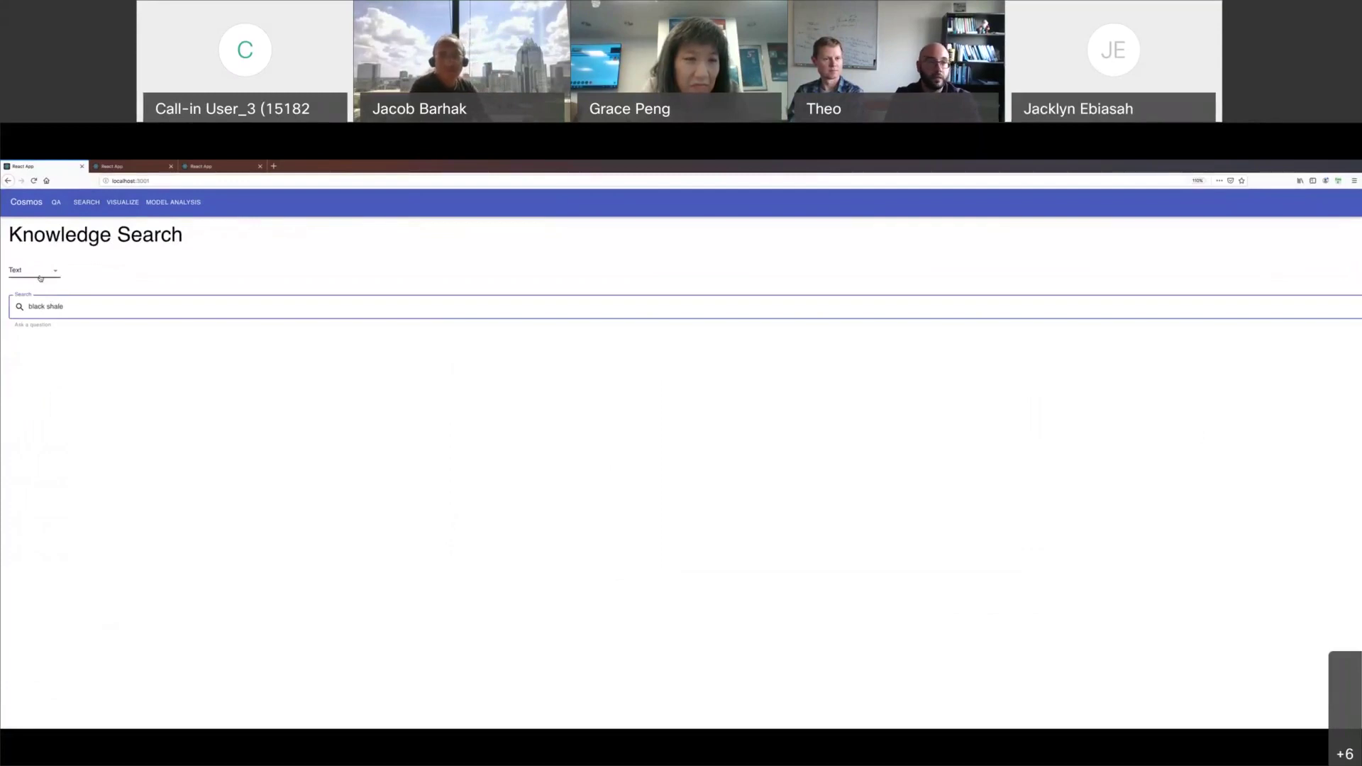
key("Return")
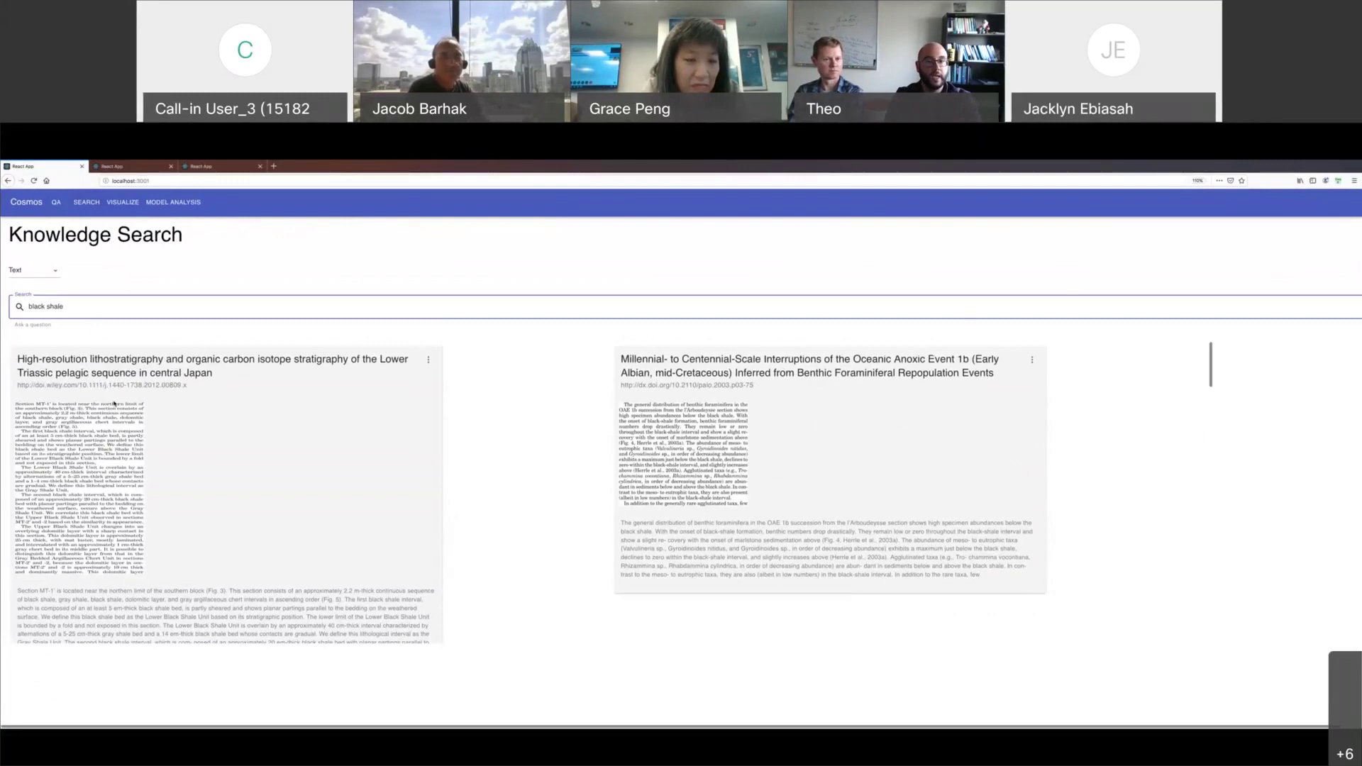
scroll(1114, 560, "down", 5)
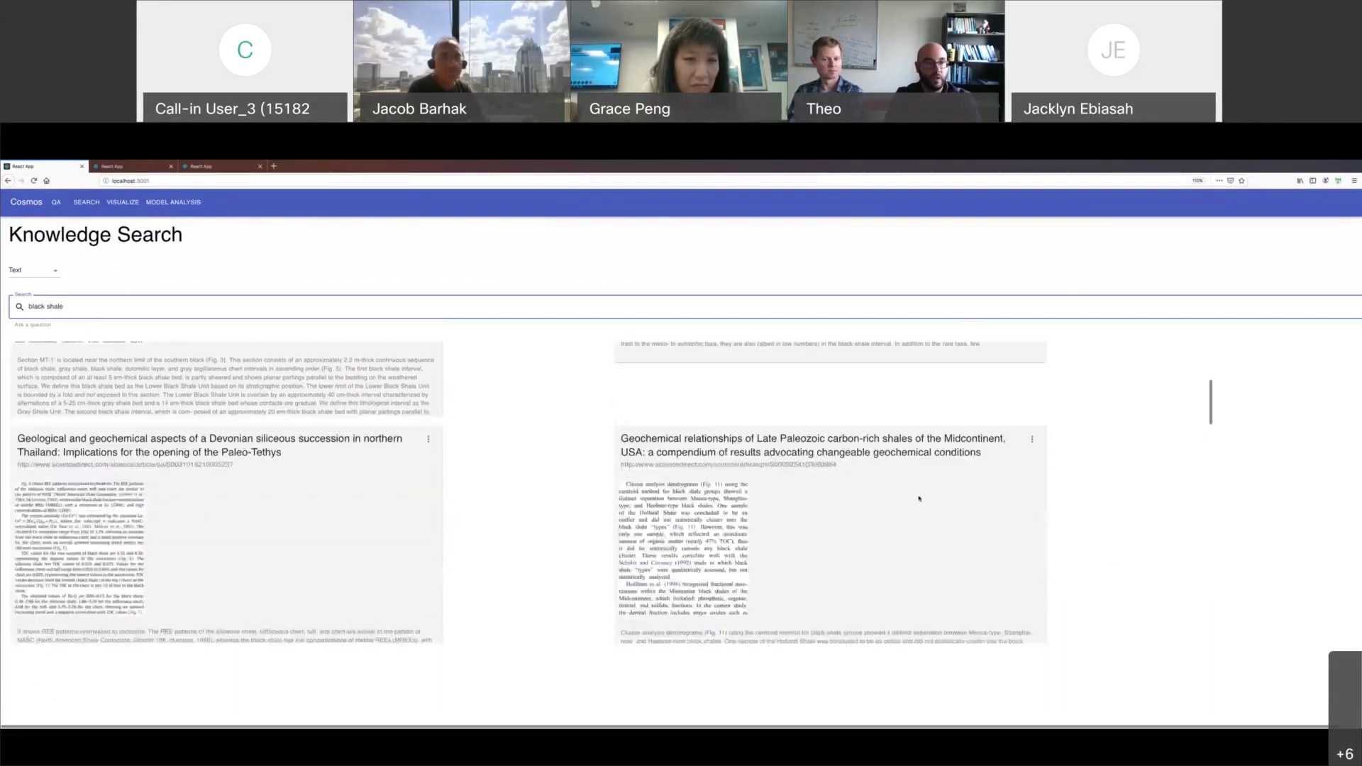
Rerun the 'black shale' knowledge search restricted to Tables.
left_click(32, 272)
left_click(34, 304)
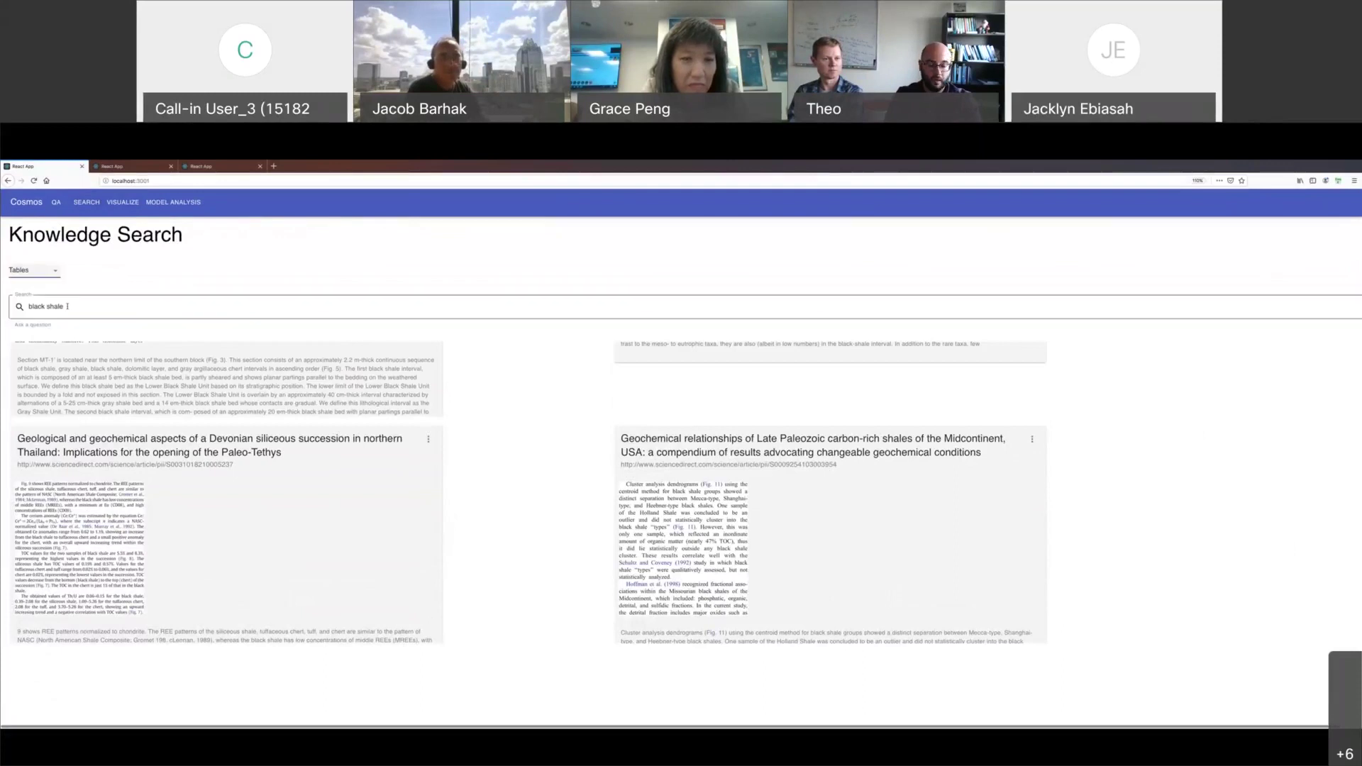
left_click(73, 306)
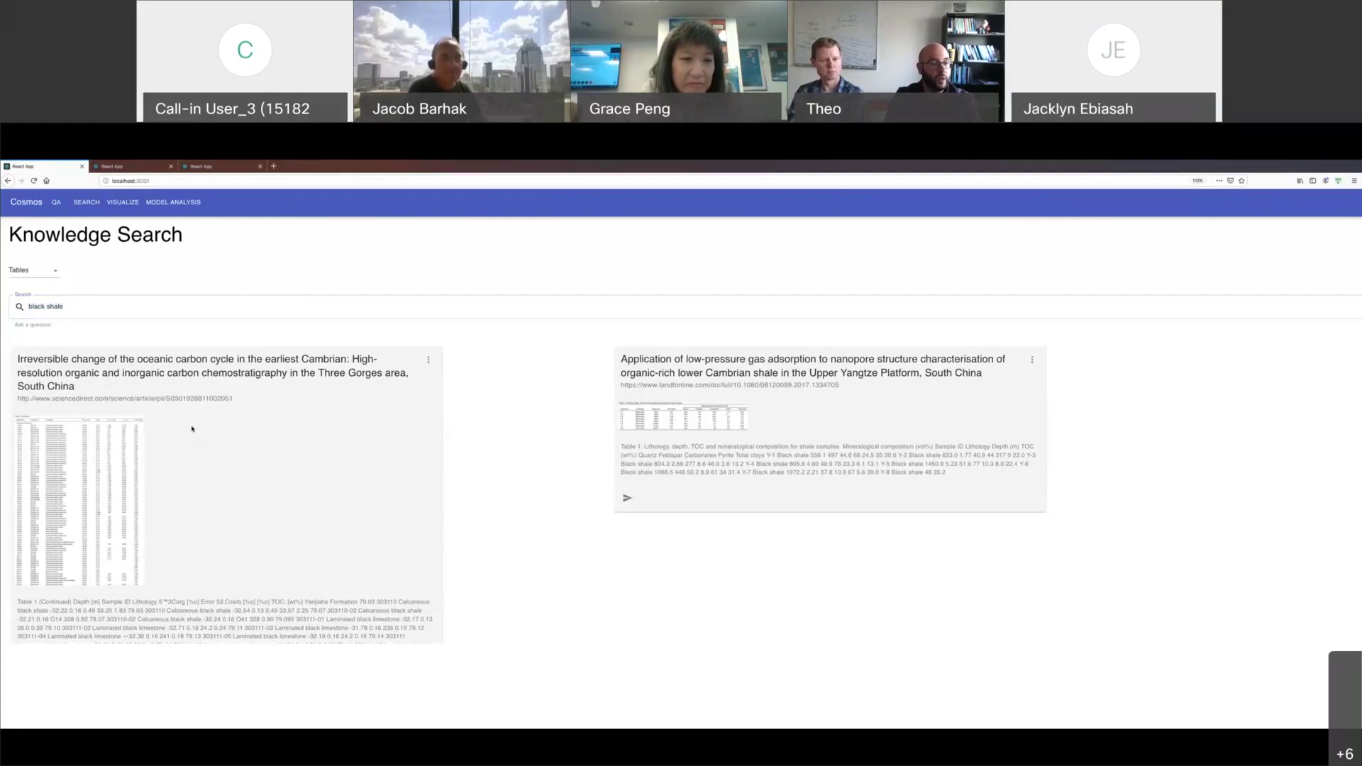
Scroll through the table results from the Cambrian South China and Illinois–Michigan Basin shale papers.
scroll(149, 483, "down", 1)
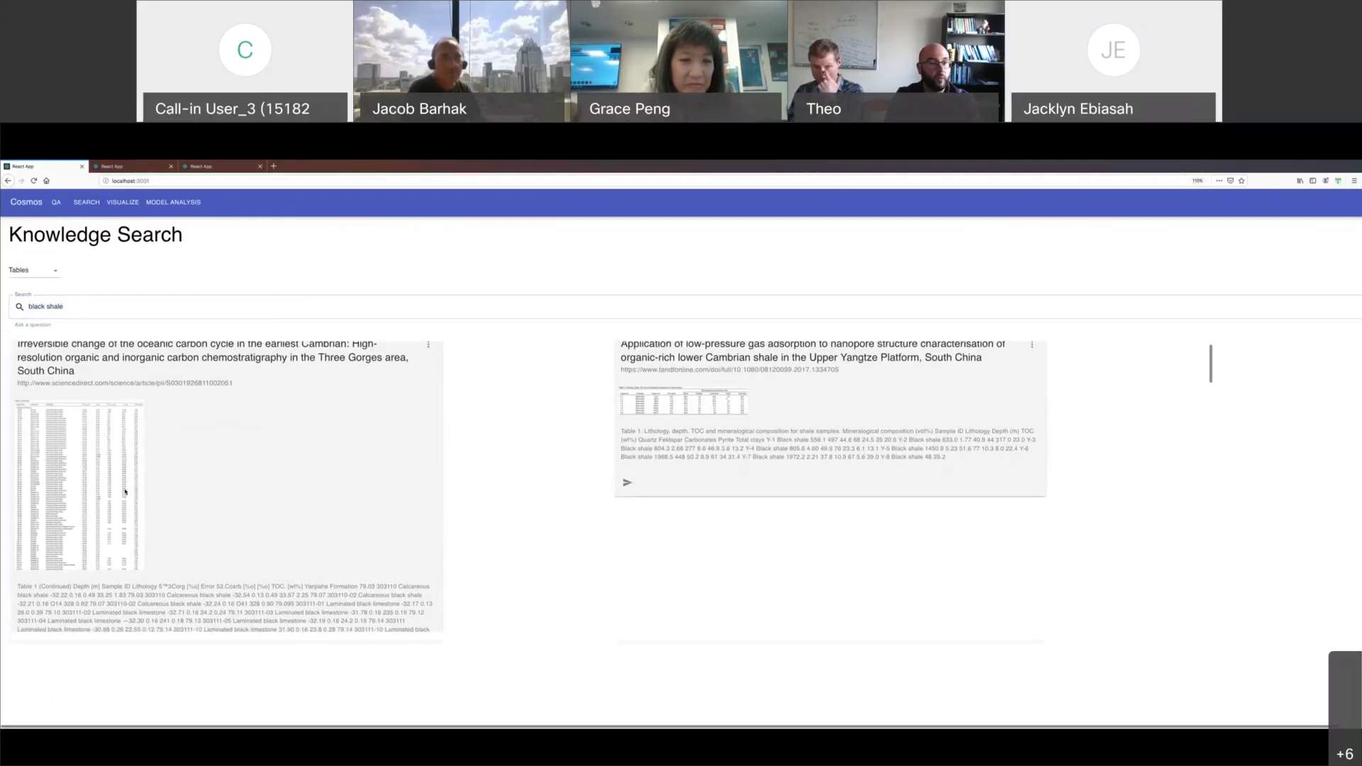
scroll(126, 495, "down", 3)
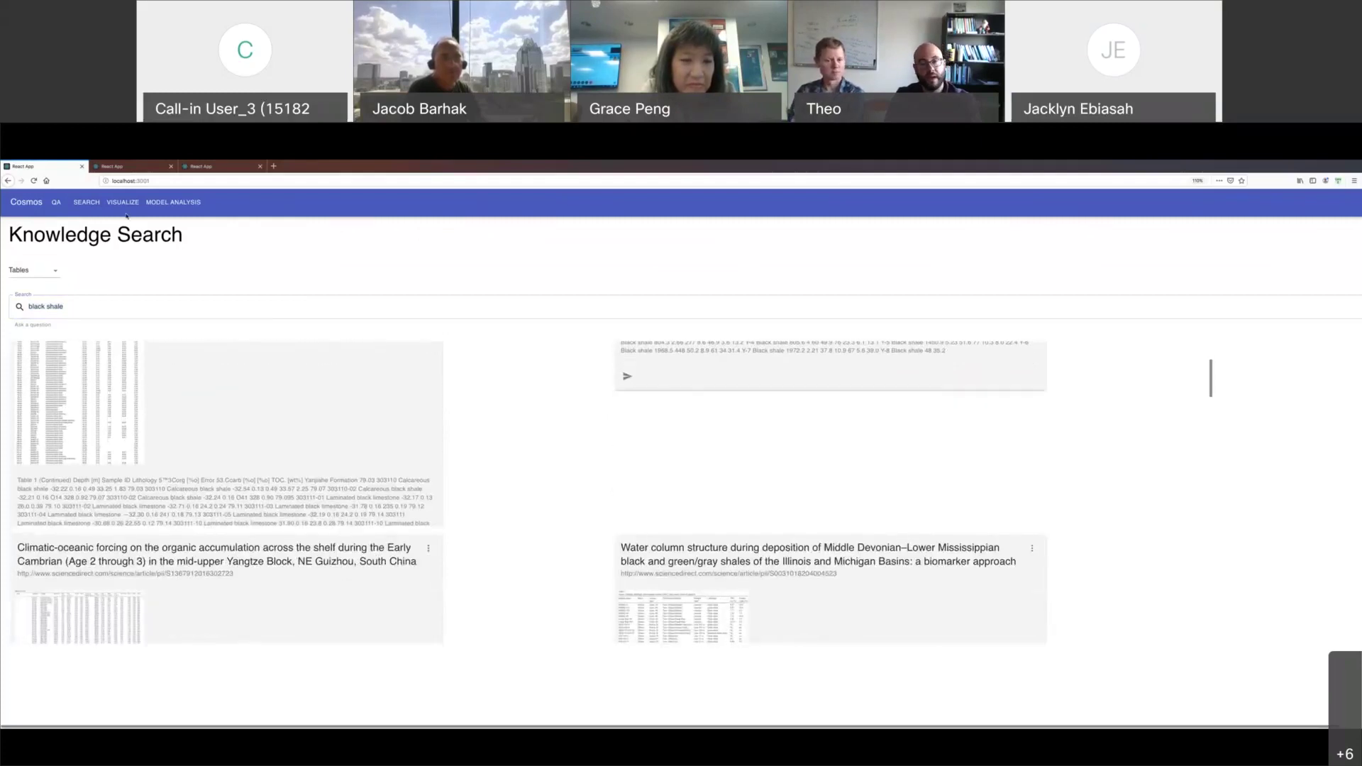
scroll(432, 520, "down", 2)
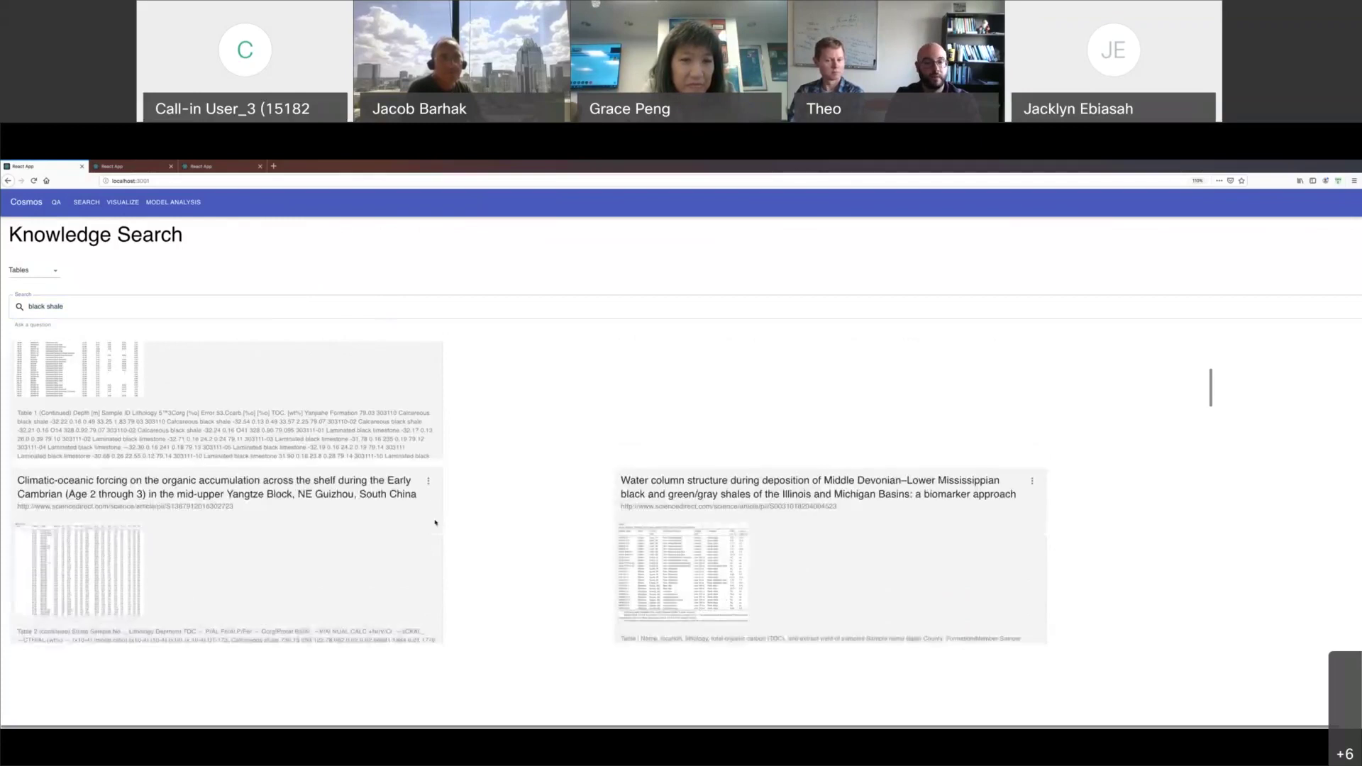
scroll(490, 543, "down", 3)
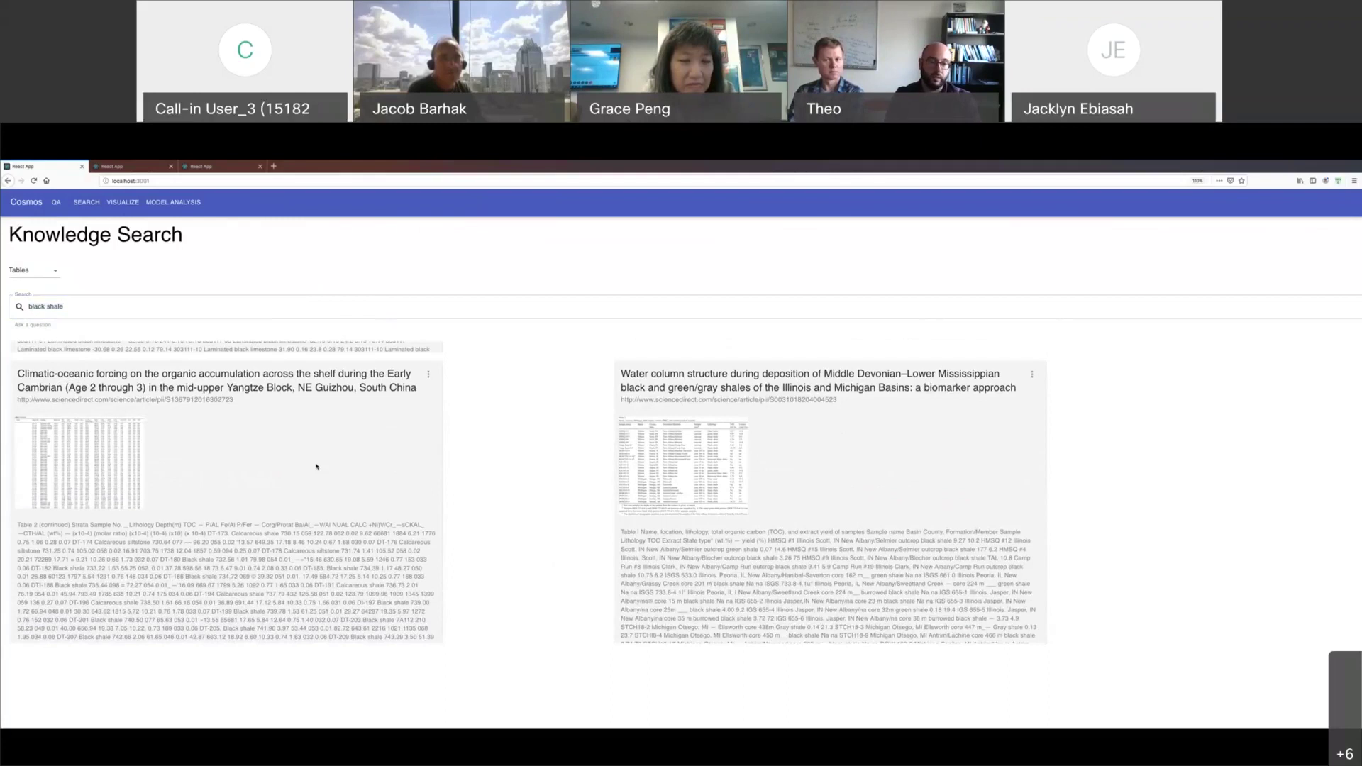
scroll(316, 467, "down", 5)
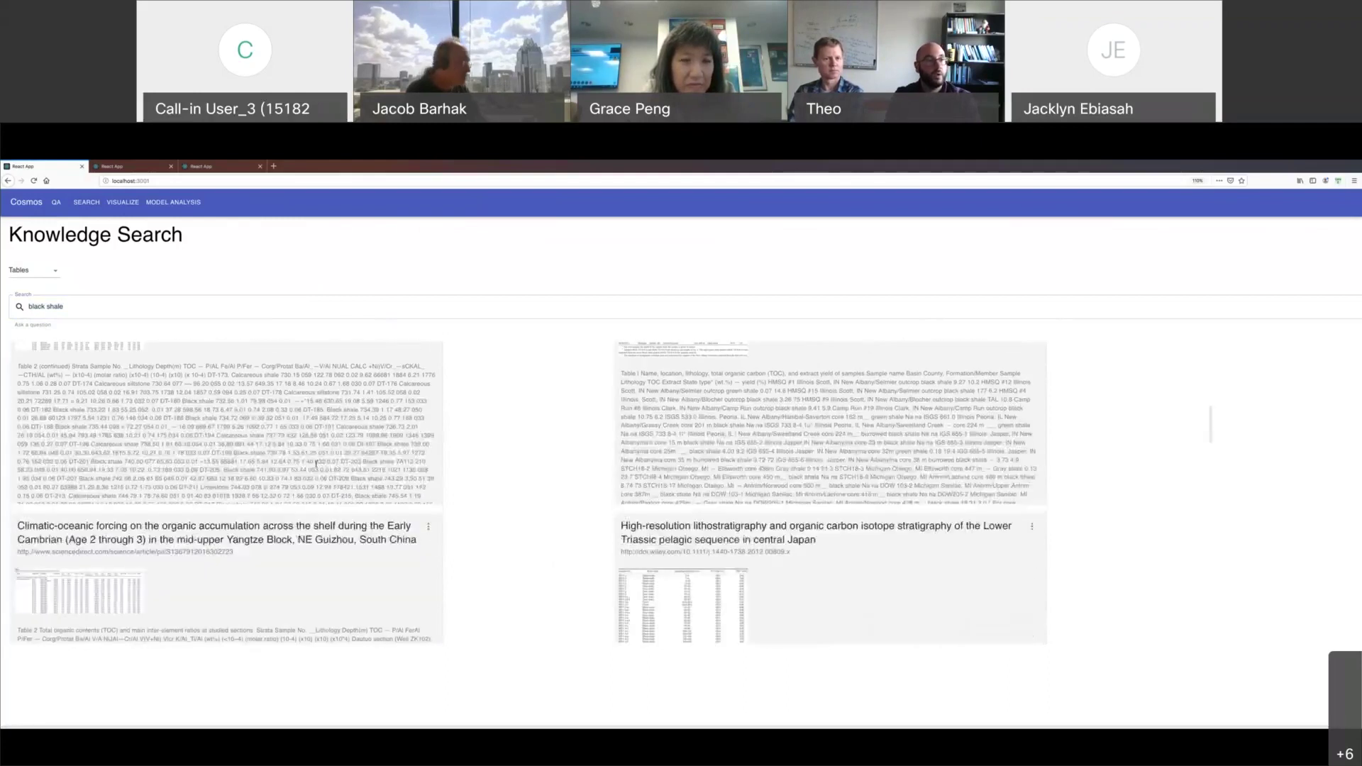
Rerun the 'black shale' search restricted to Figures.
left_click(32, 270)
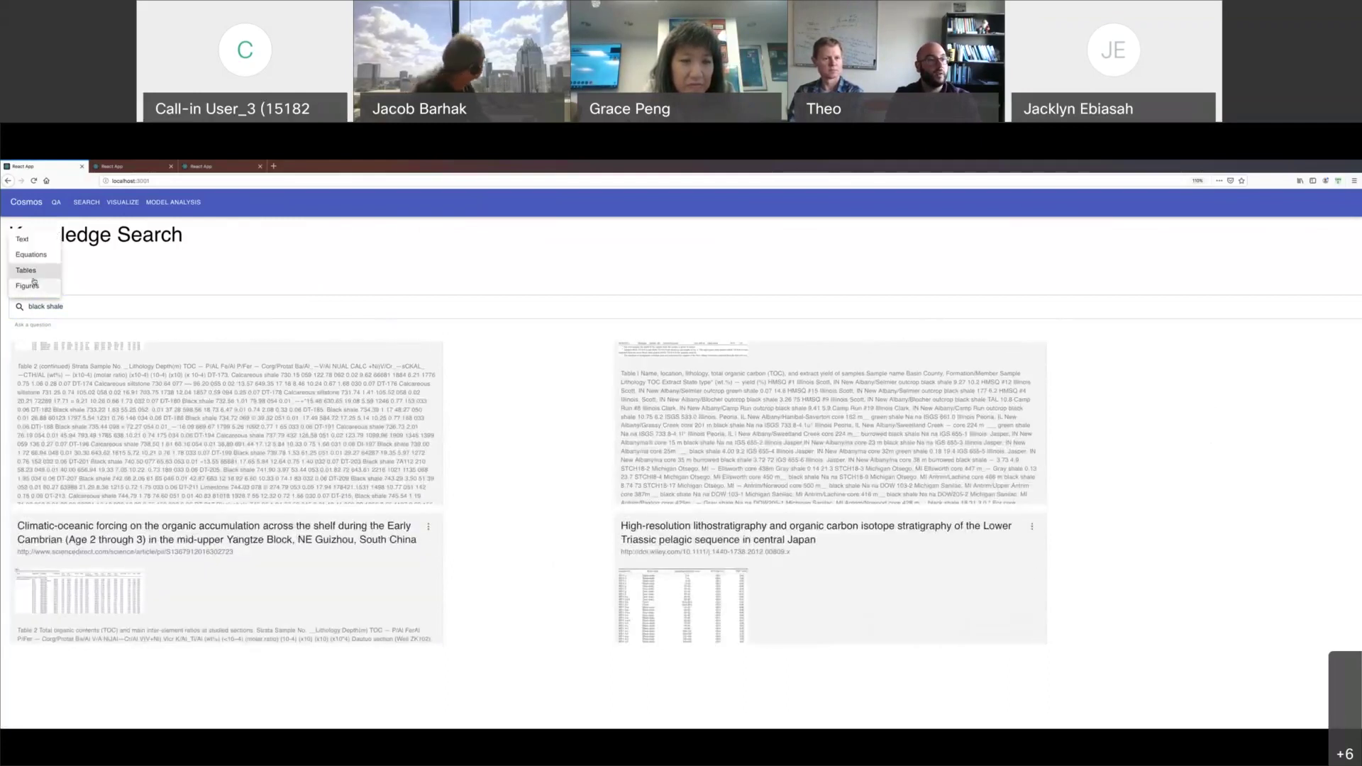
left_click(29, 286)
left_click(85, 304)
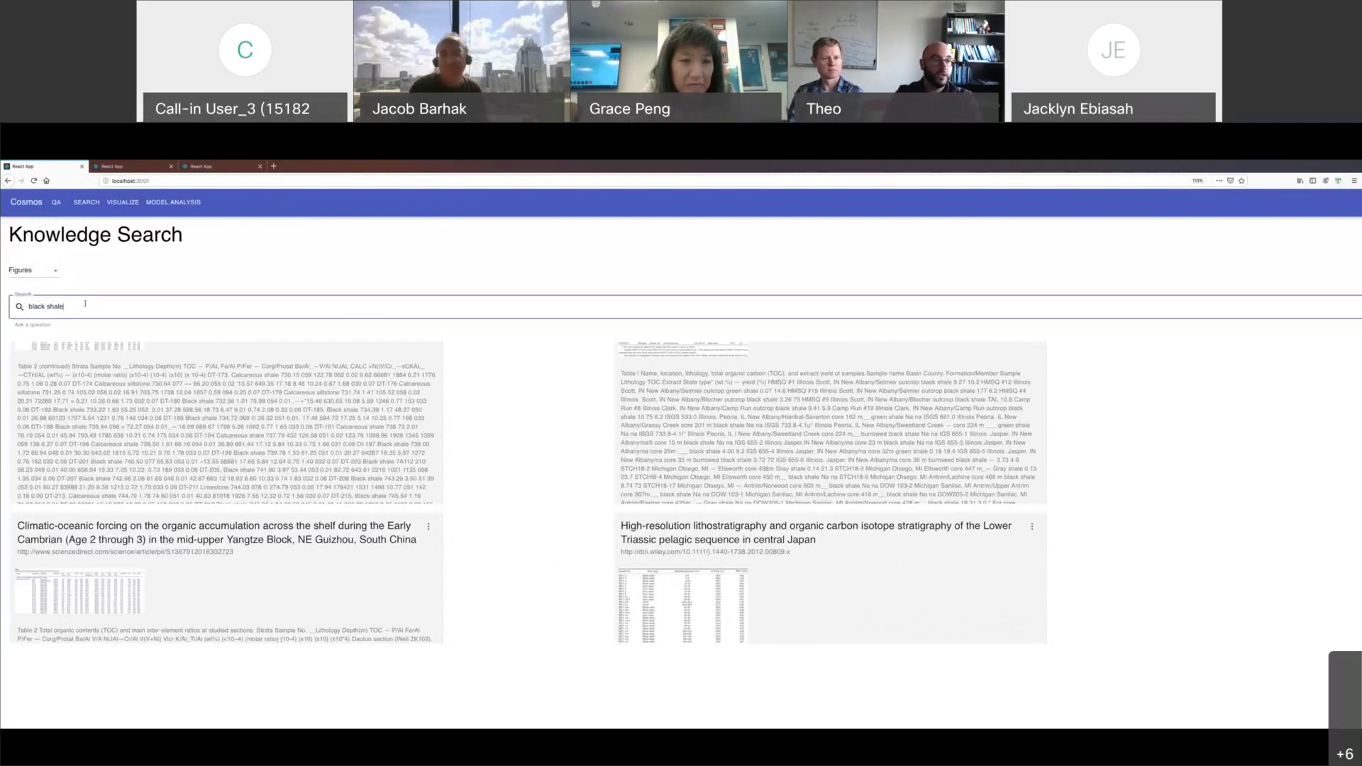
key("Return")
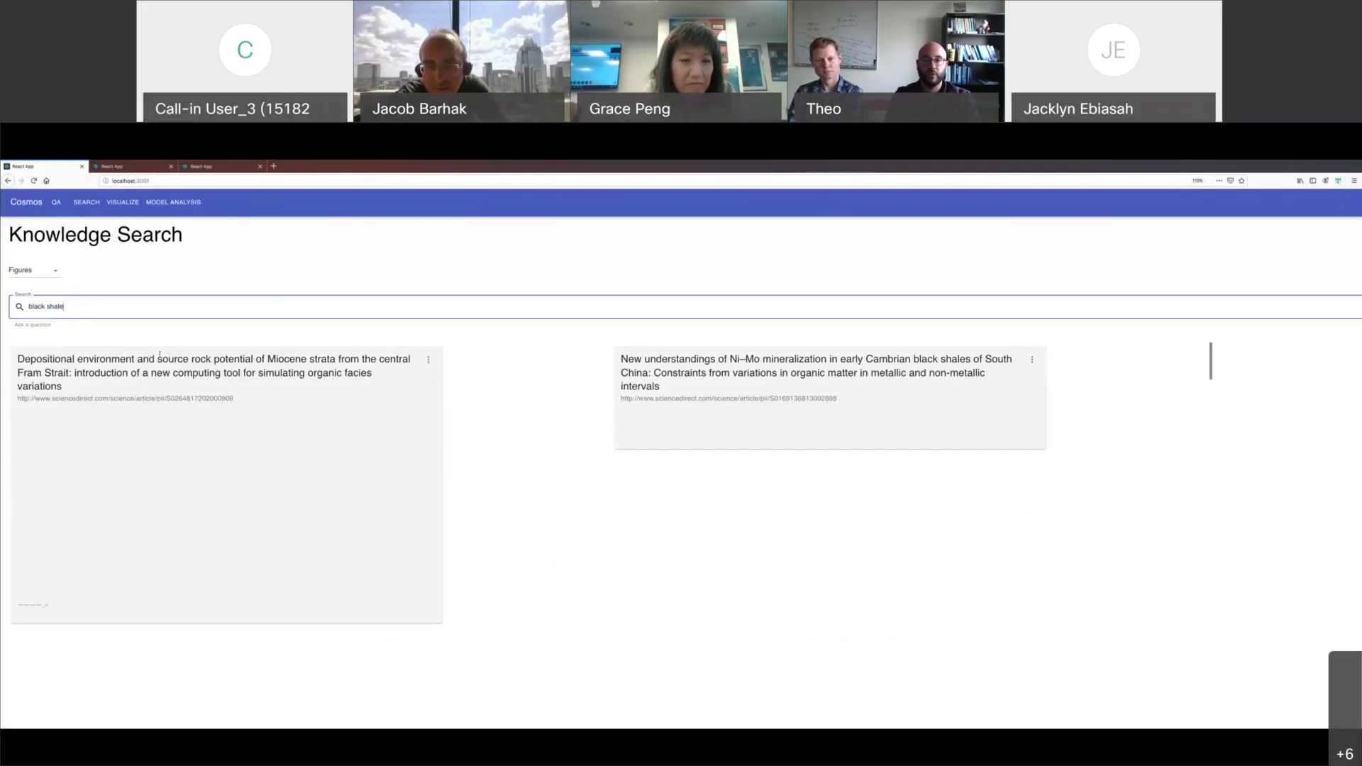
Scroll through the black shale figure result cards from matching papers.
scroll(263, 425, "down", 3)
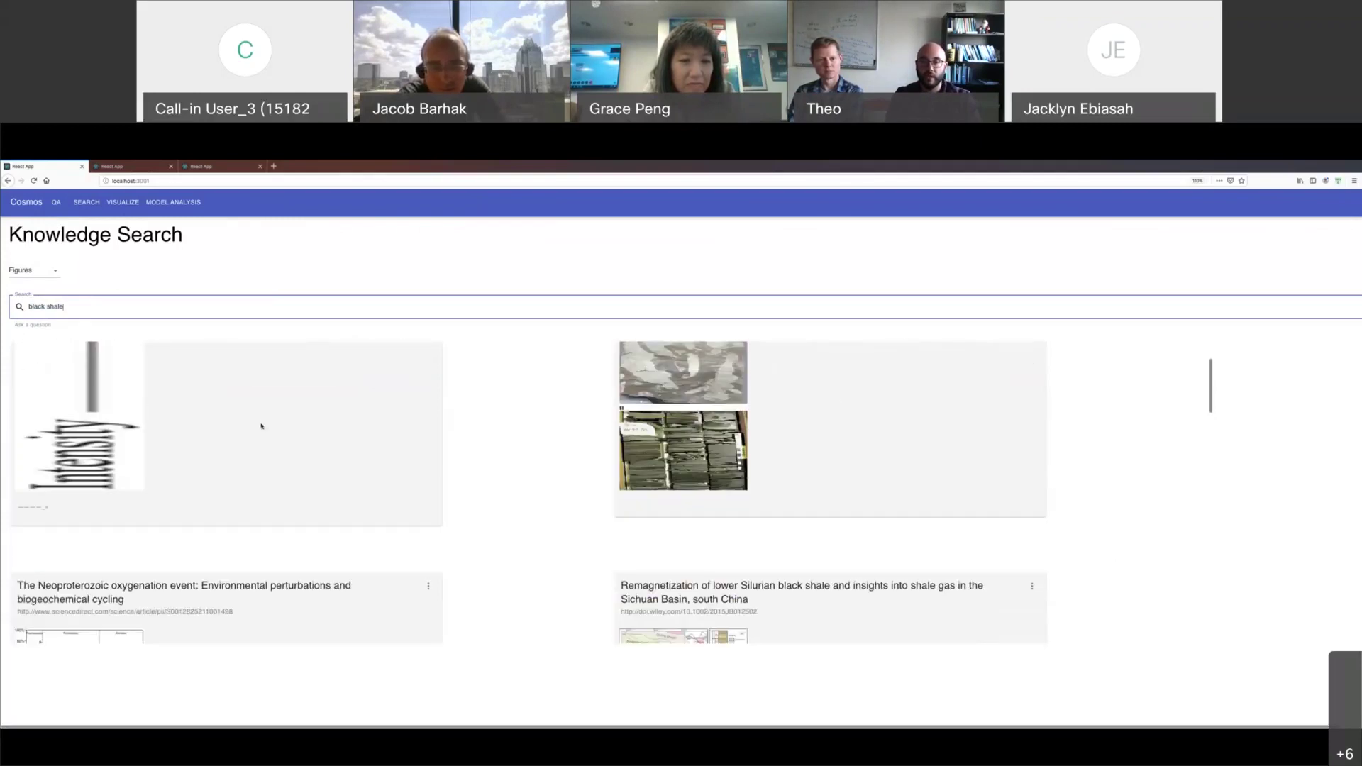
scroll(262, 426, "down", 5)
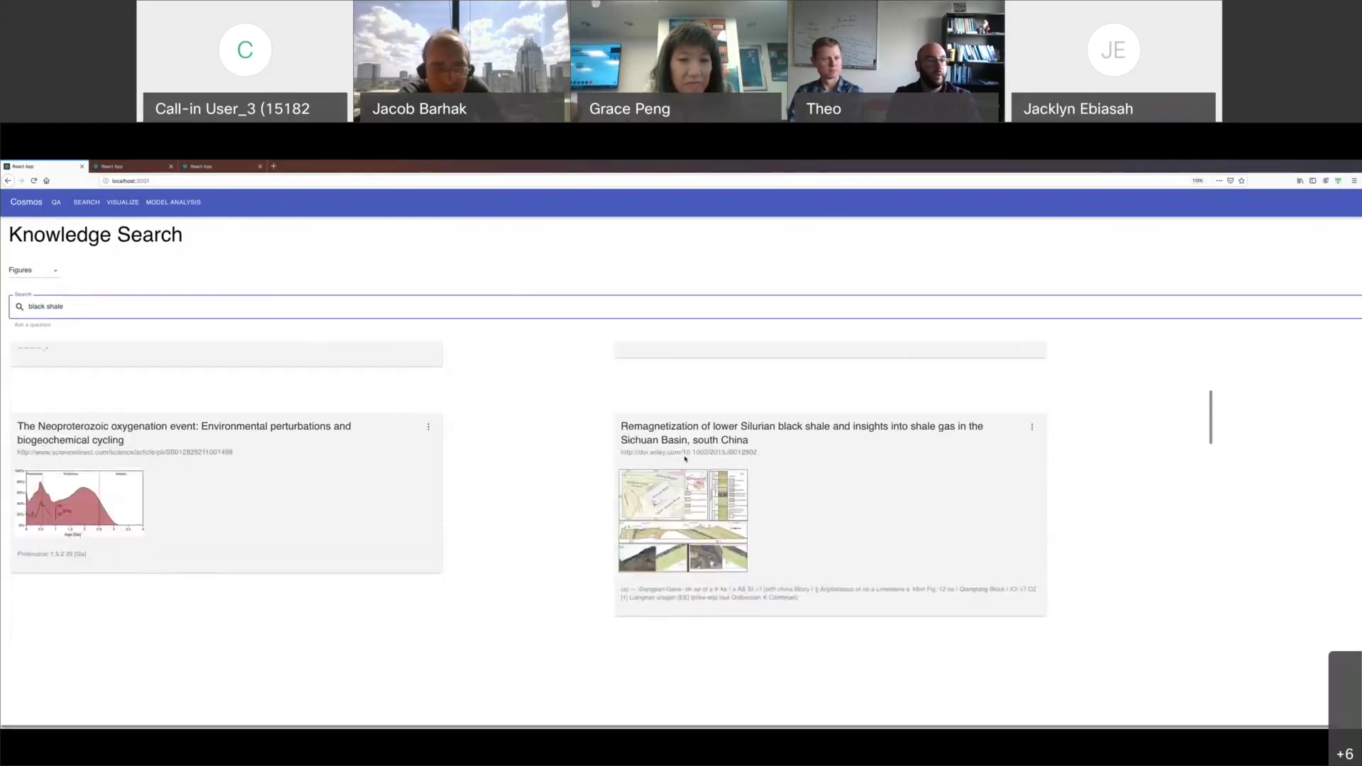
scroll(686, 459, "down", 1)
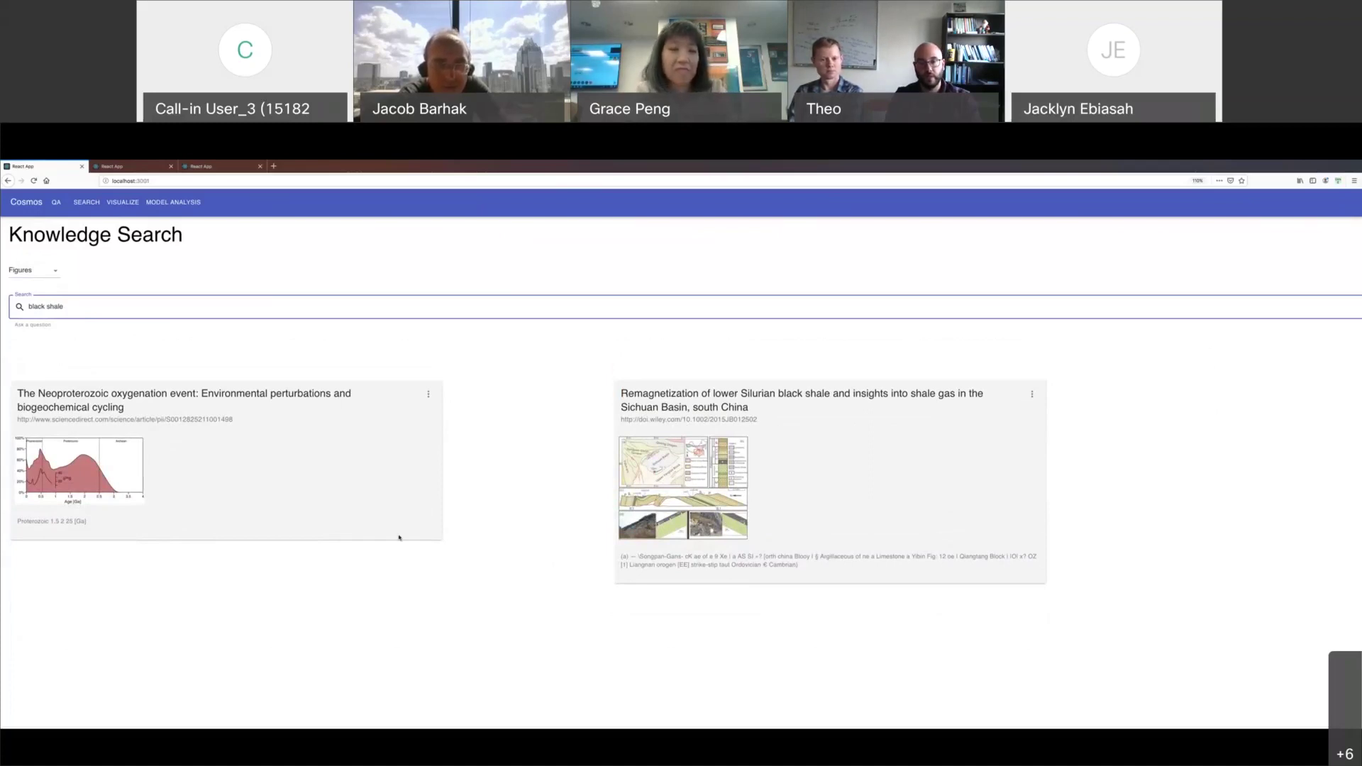
scroll(399, 539, "down", 2)
scroll(399, 543, "down", 5)
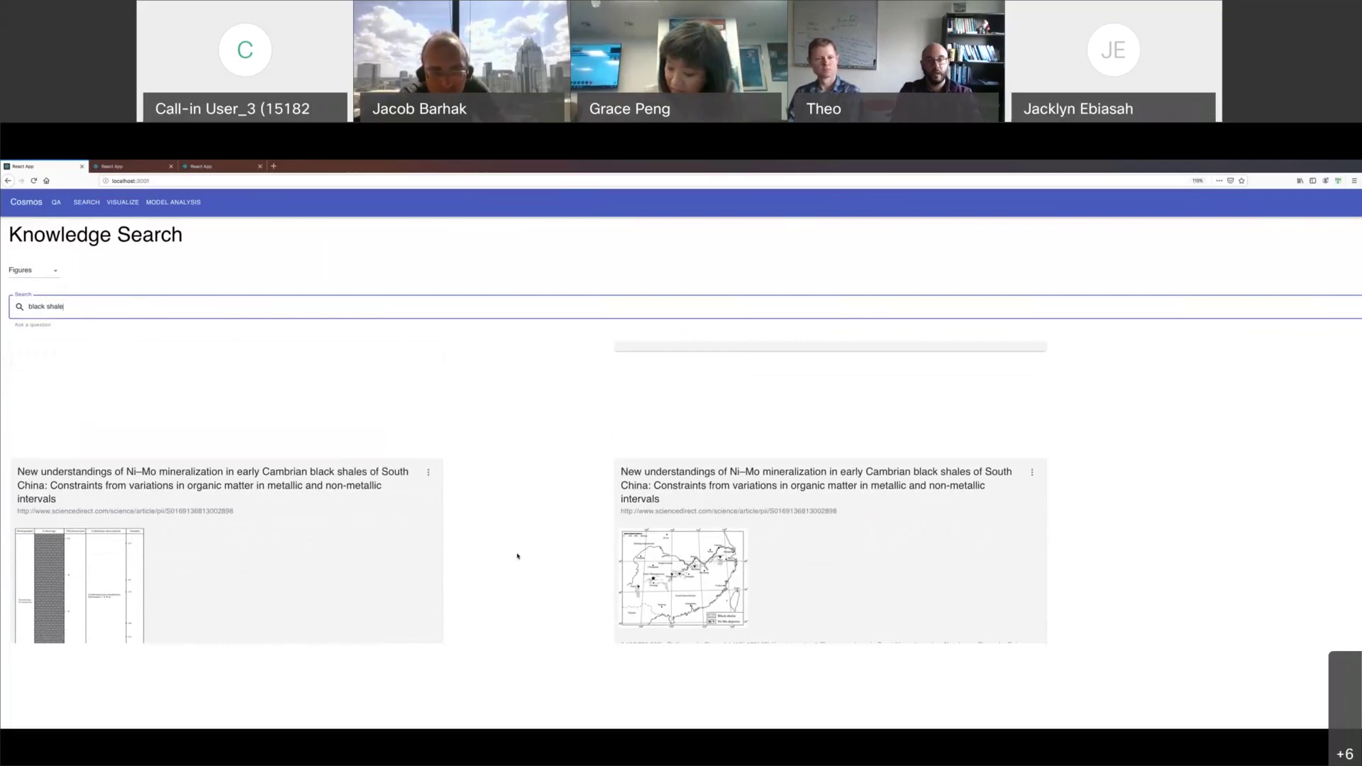
mouse_move(848, 718)
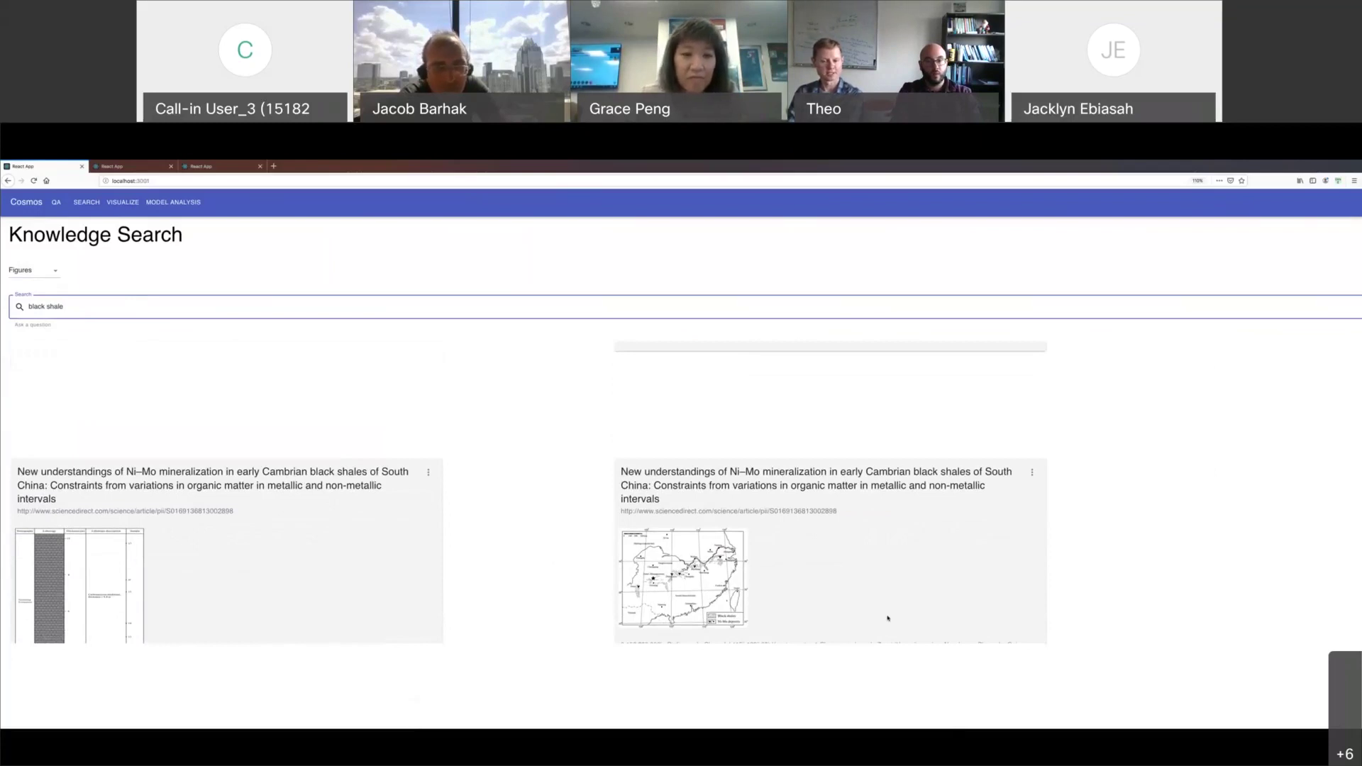
mouse_move(774, 720)
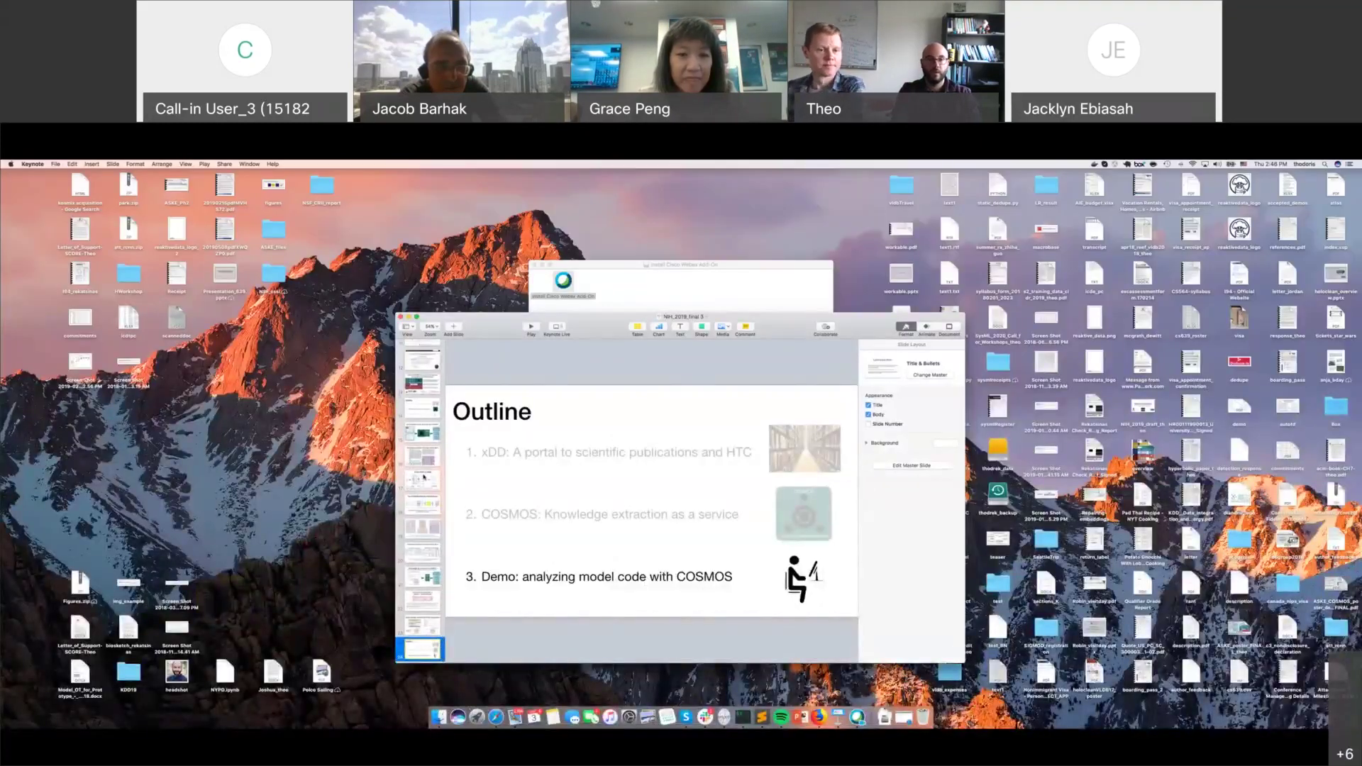
Show the 'xDD and COSMOS: an end-to-end stack for accelerating scientific discovery' slide.
left_click(423, 384)
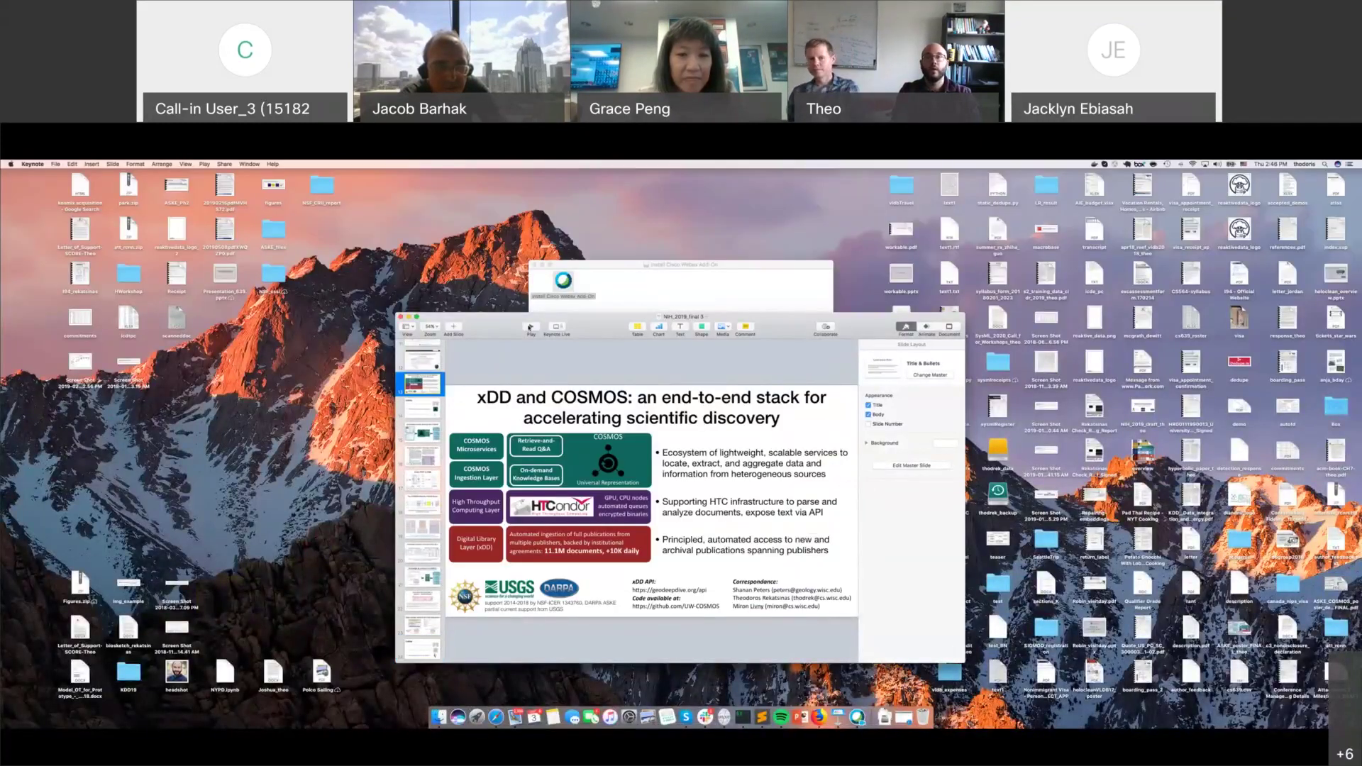